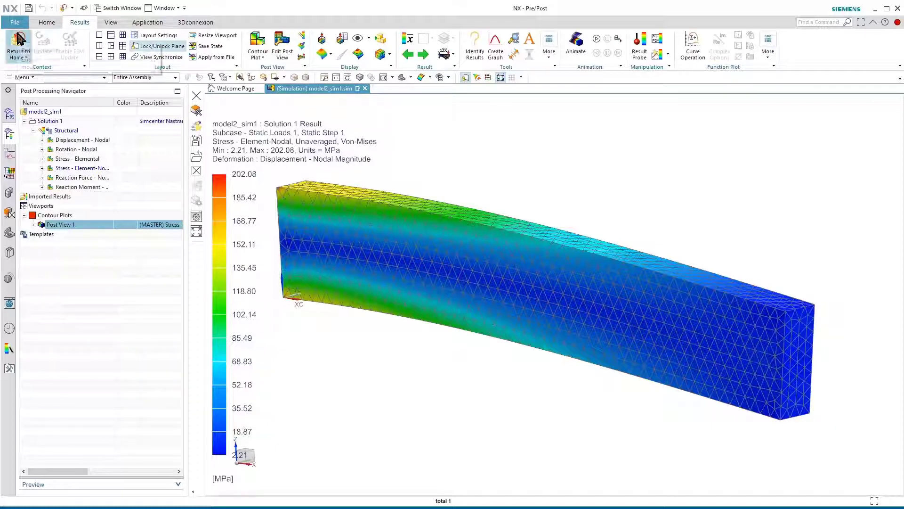
Leave the stress results, display the model2 part from the simulation file structure, and switch it to the Modeling application
left_click(19, 42)
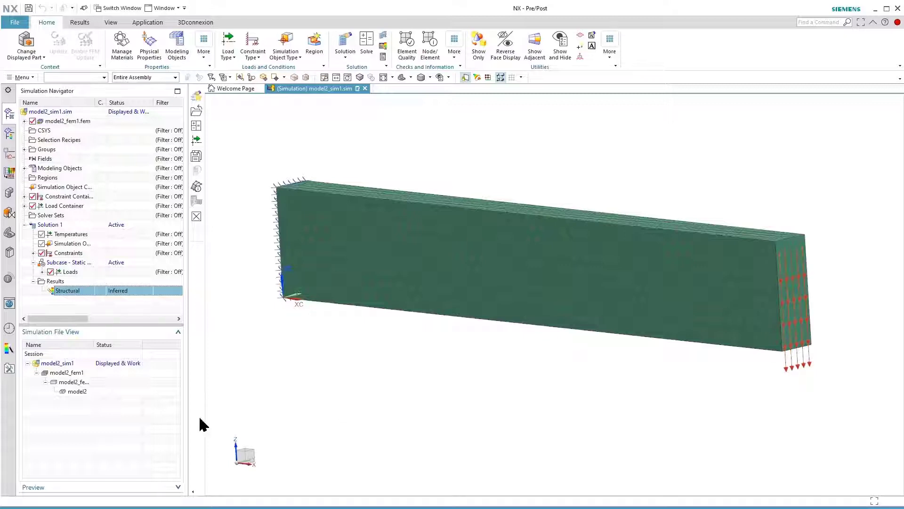
double_click(77, 391)
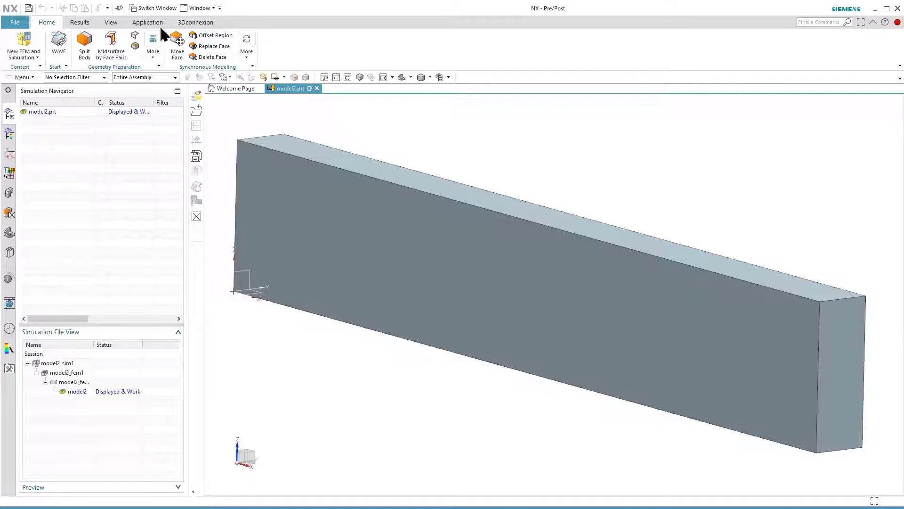
left_click(145, 22)
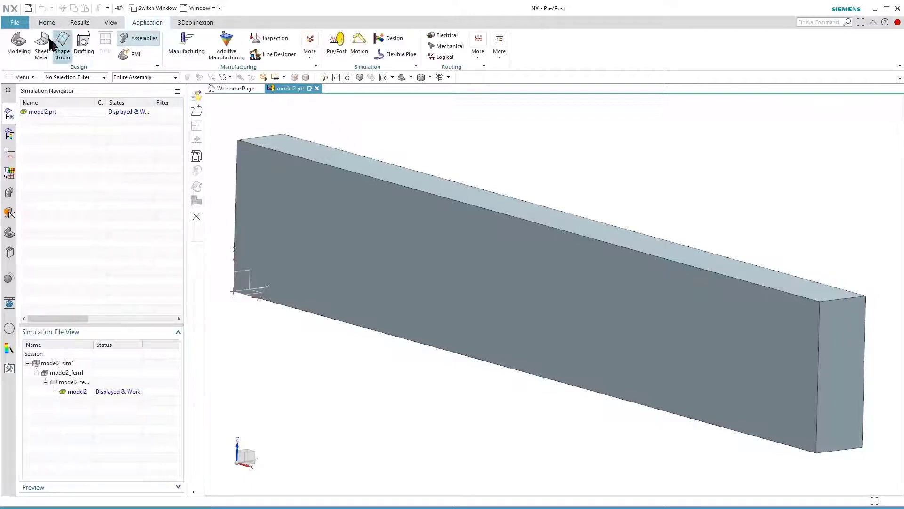
left_click(14, 45)
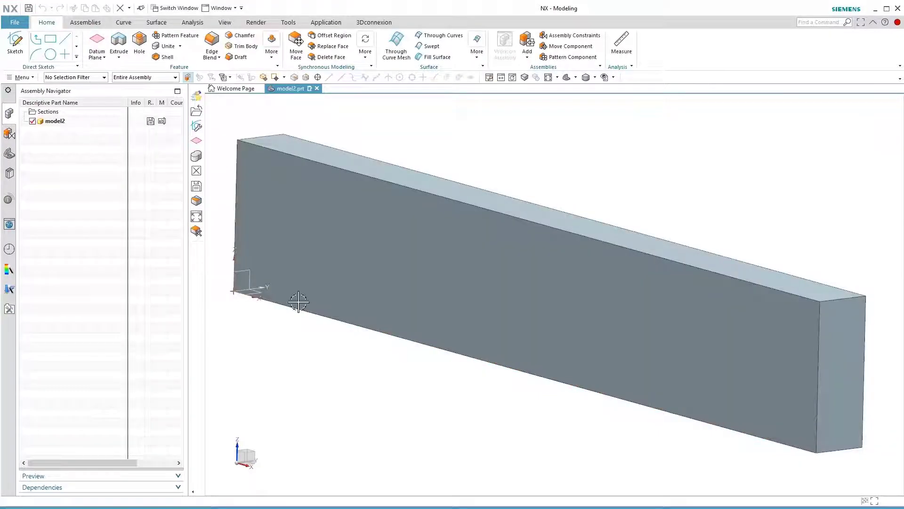
Sketch a rectangle about 13 mm wide and 25 mm high on the block's free end face
left_click(50, 38)
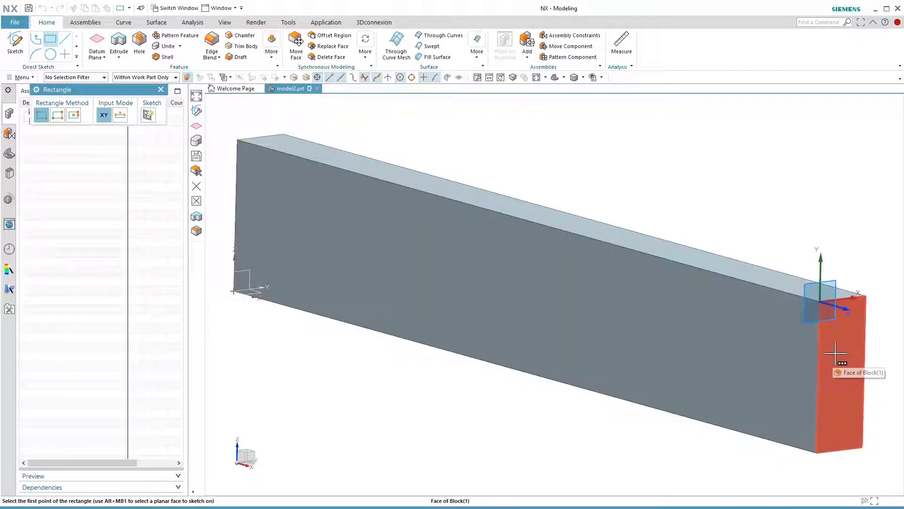
left_click(836, 354)
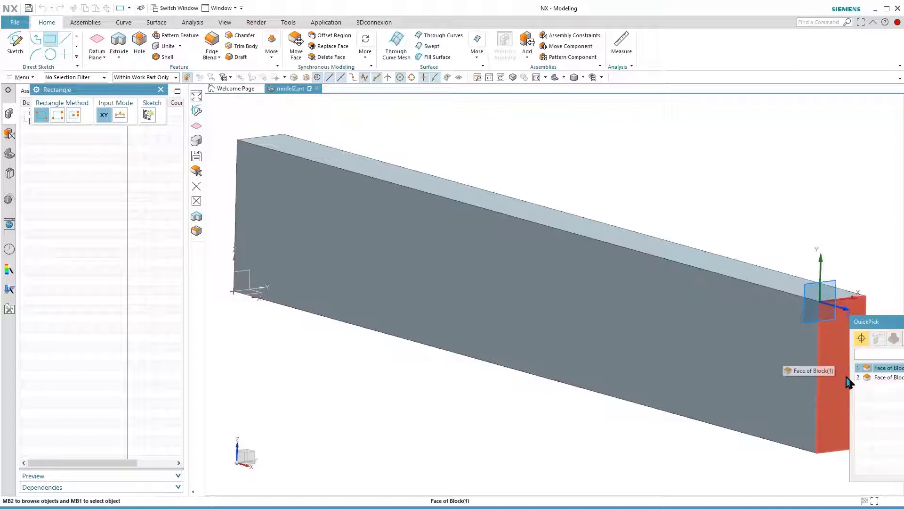
left_click(876, 369)
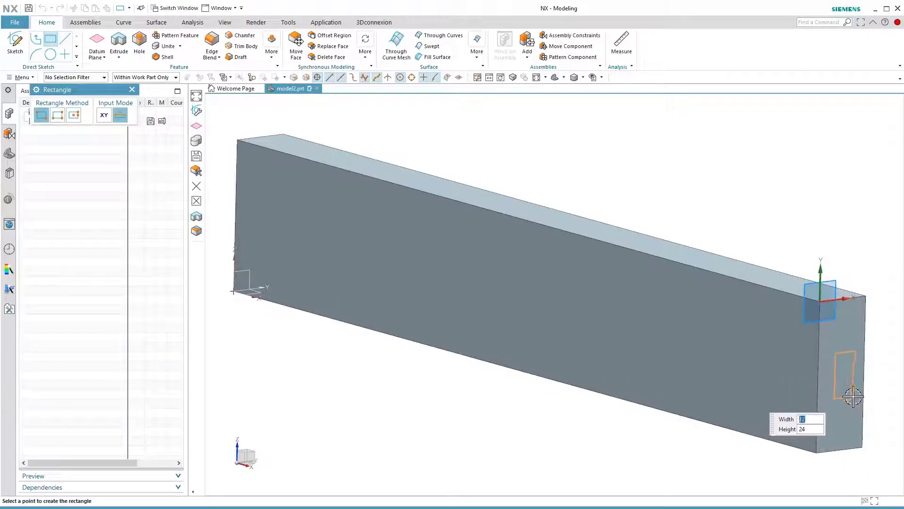
left_click(853, 397)
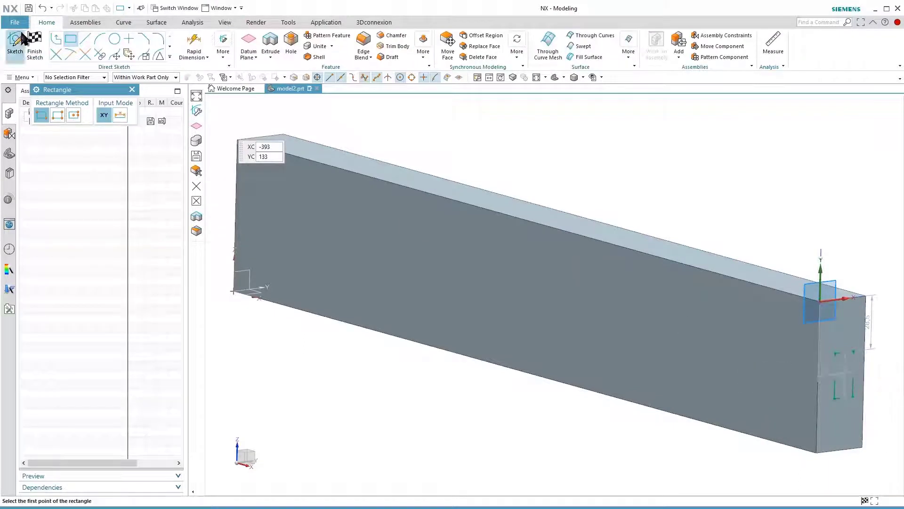
Set the vertical distance between the end face's upper edge and the rectangle to 30 mm
left_click(193, 44)
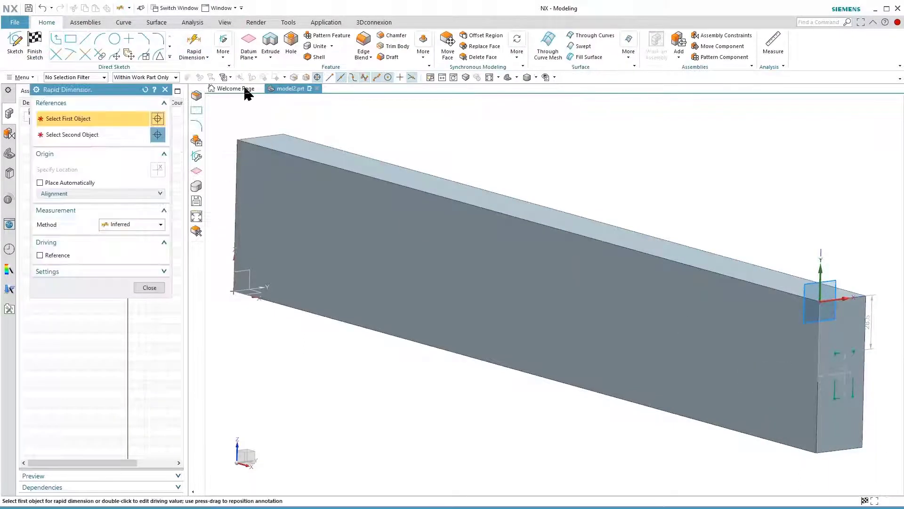
scroll(616, 305, "up", 5)
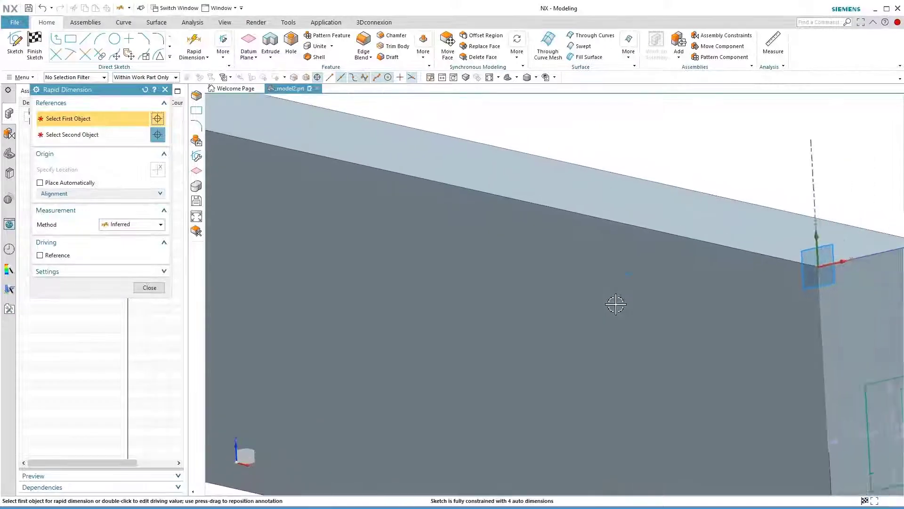
scroll(615, 305, "down", 3)
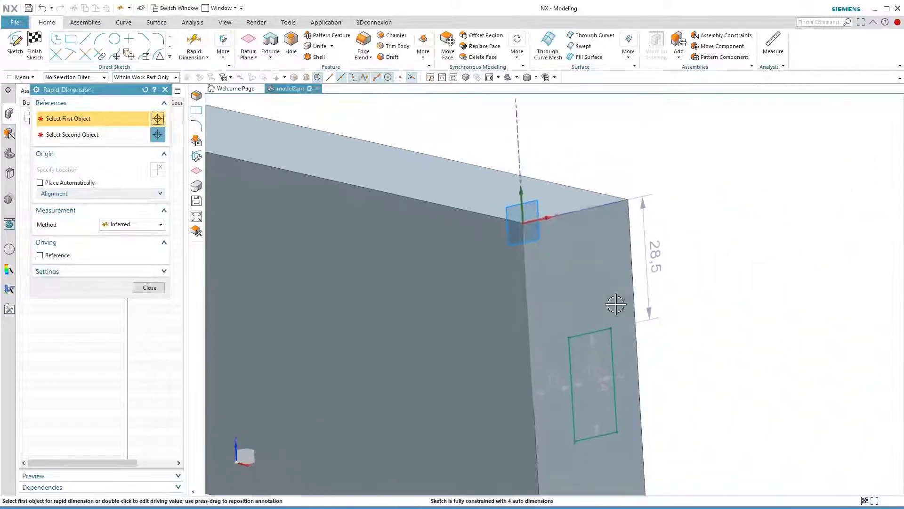
double_click(642, 259)
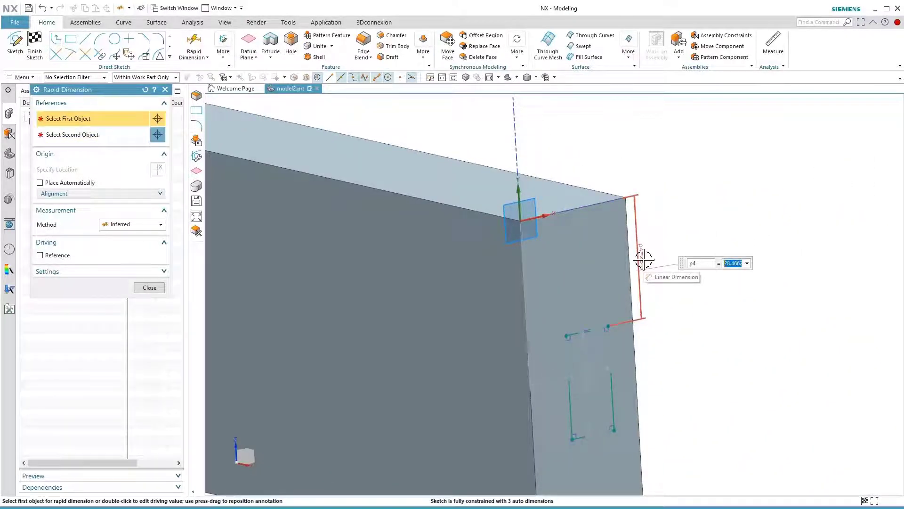
type("3")
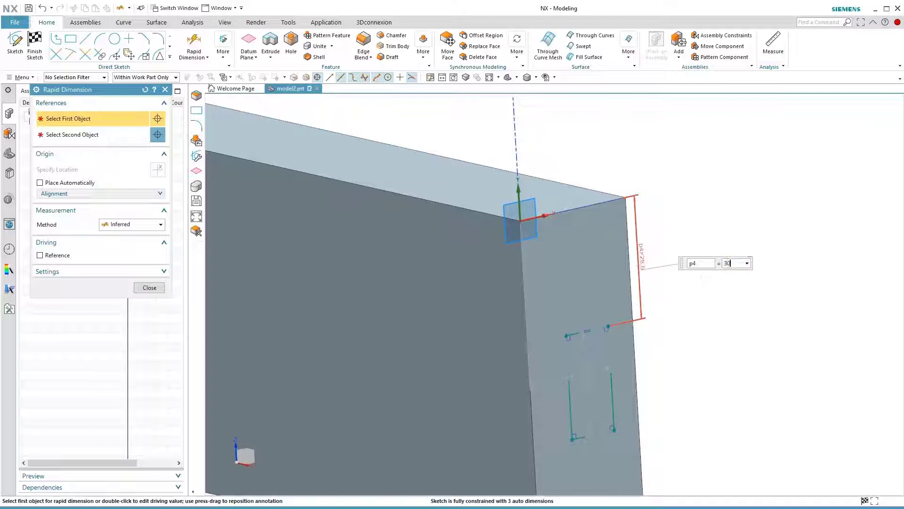
type("0")
key("Return")
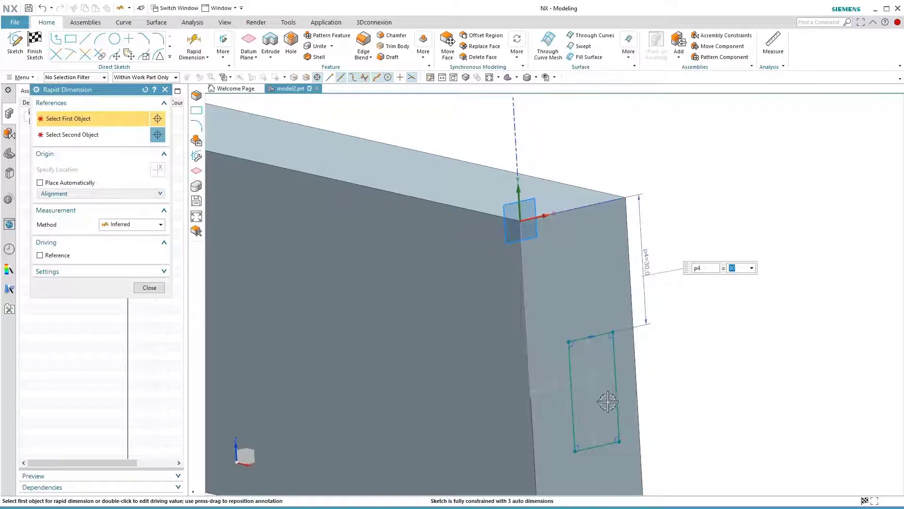
Set the rectangle's offset from the end face's vertical edge to 10 mm and its width to 10 mm
double_click(550, 389)
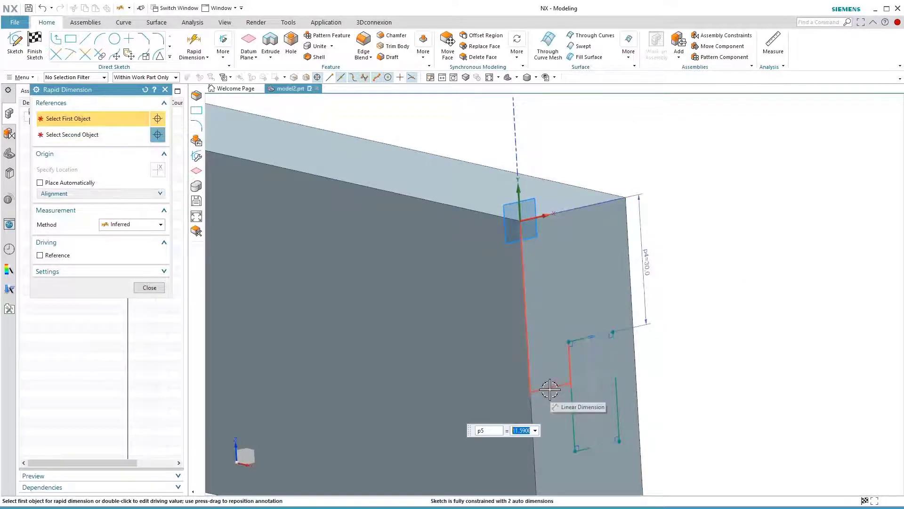
type("10")
key("Return")
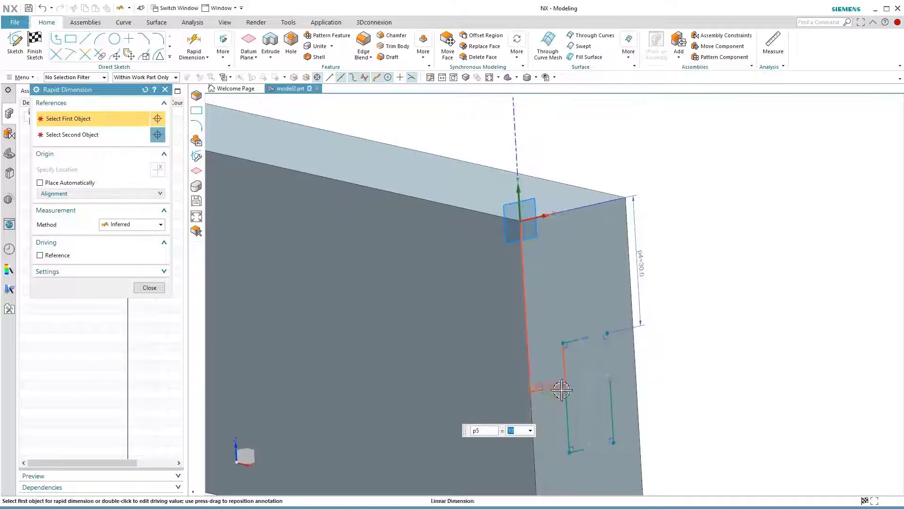
double_click(574, 379)
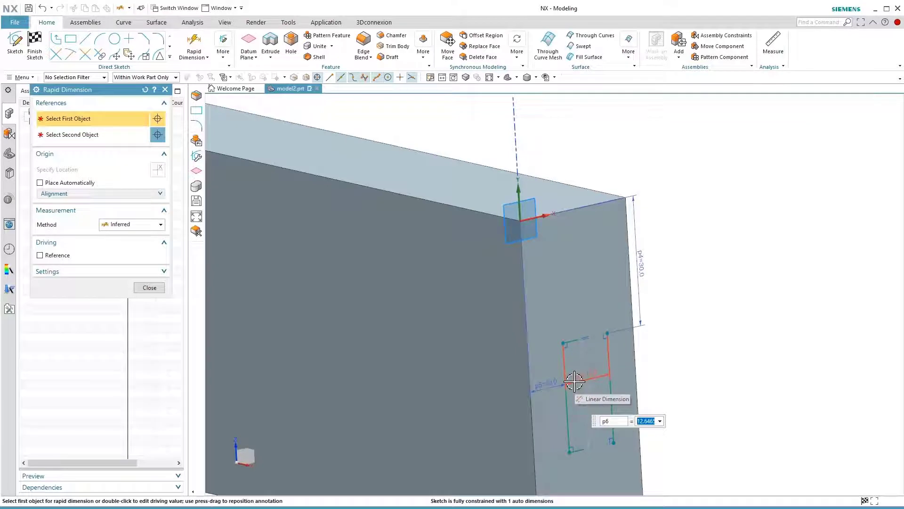
type("10")
key("Return")
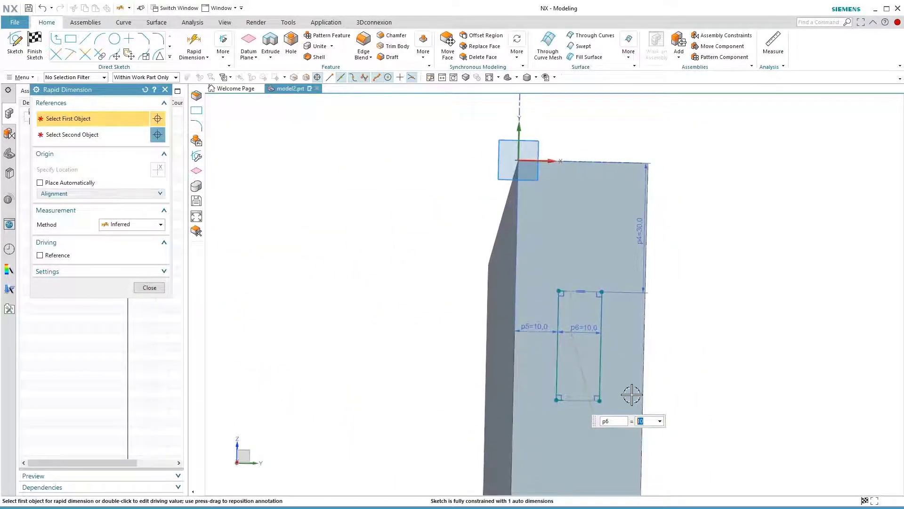
Set the rectangle's height to 20 mm and finish the sketch
left_click(567, 357)
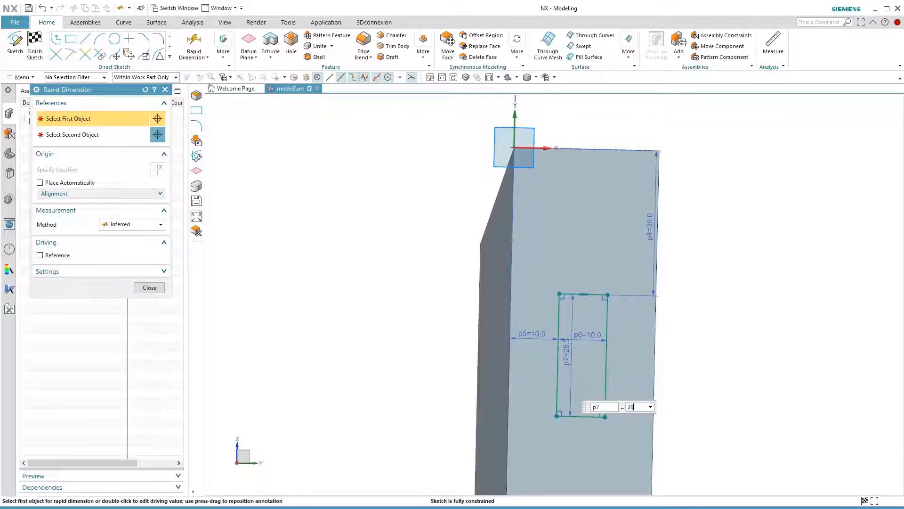
key("Return")
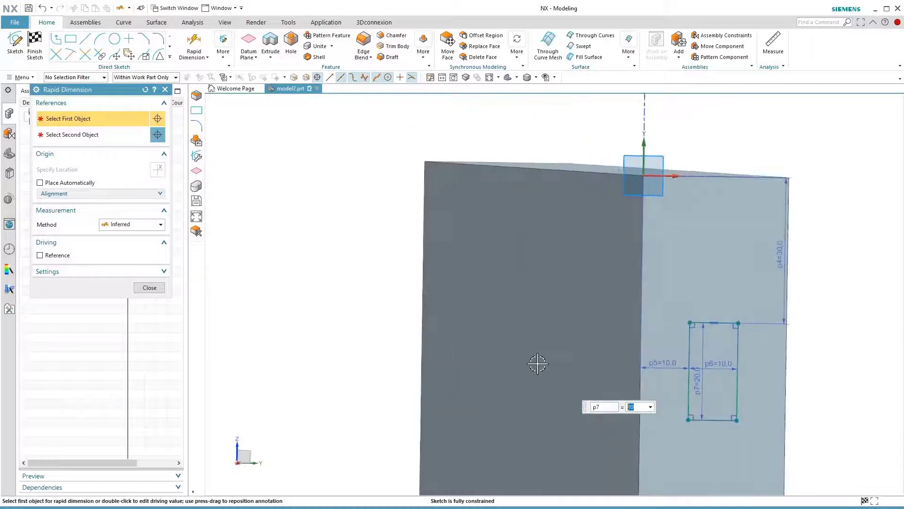
left_click(150, 288)
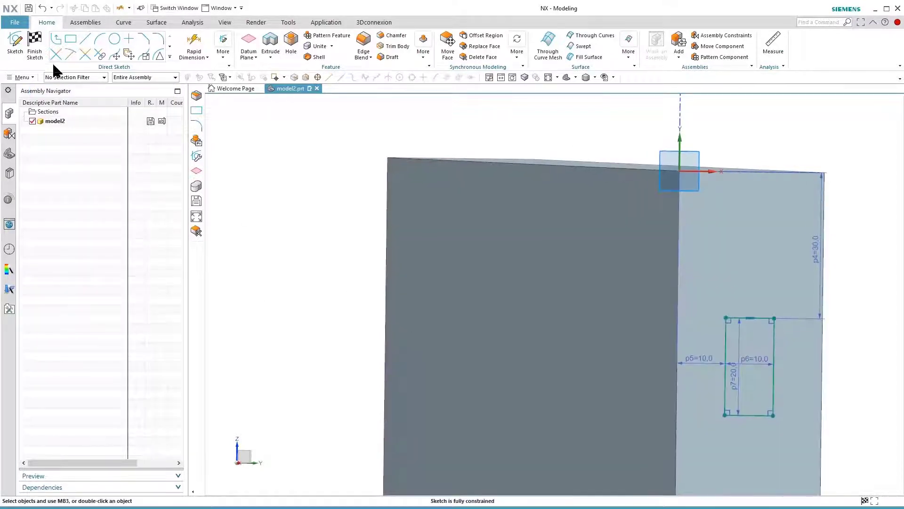
left_click(35, 45)
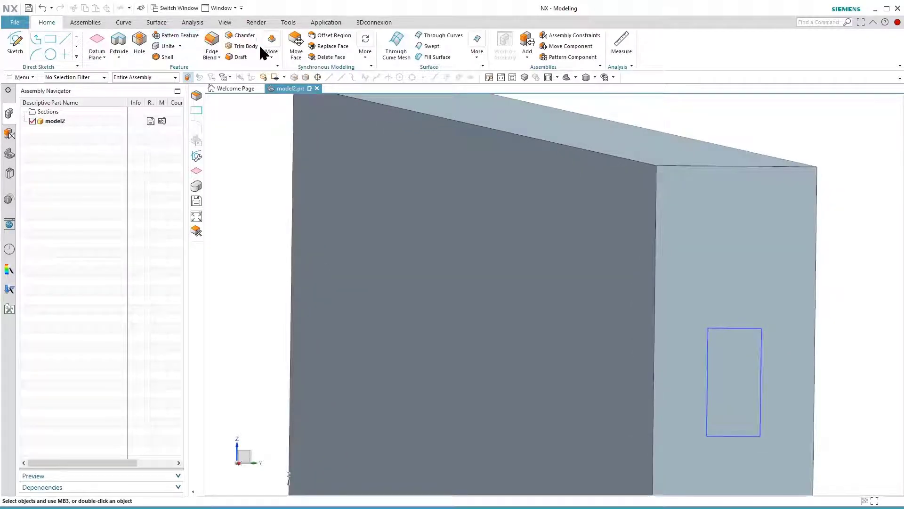
Divide the block's end face with the sketched rectangle using Divide Face
left_click(272, 57)
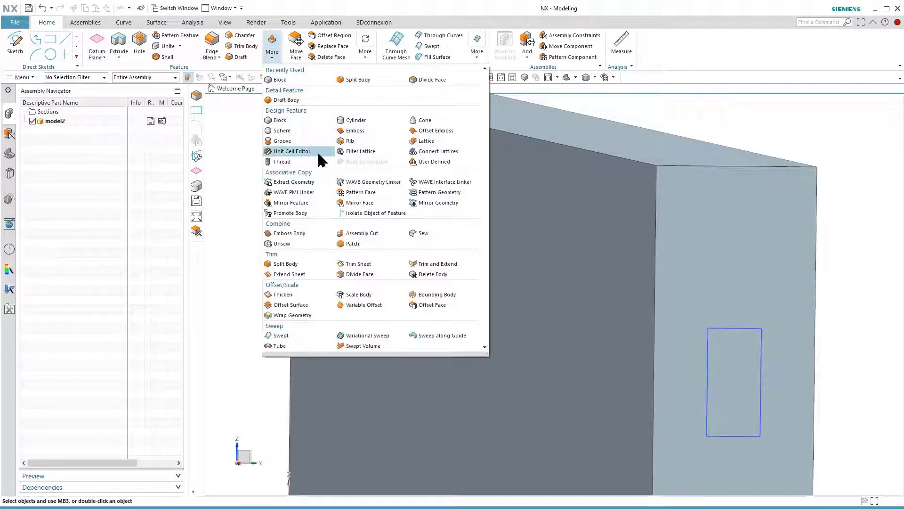
left_click(356, 274)
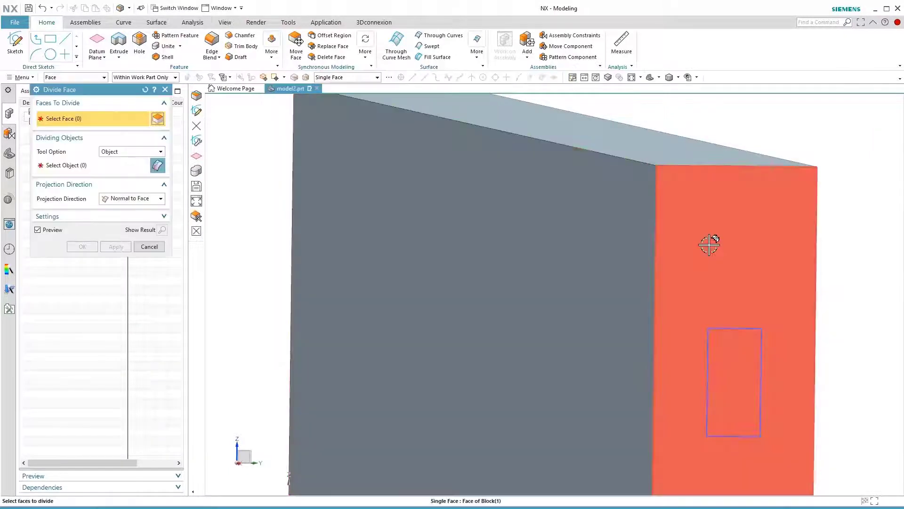
left_click(710, 245)
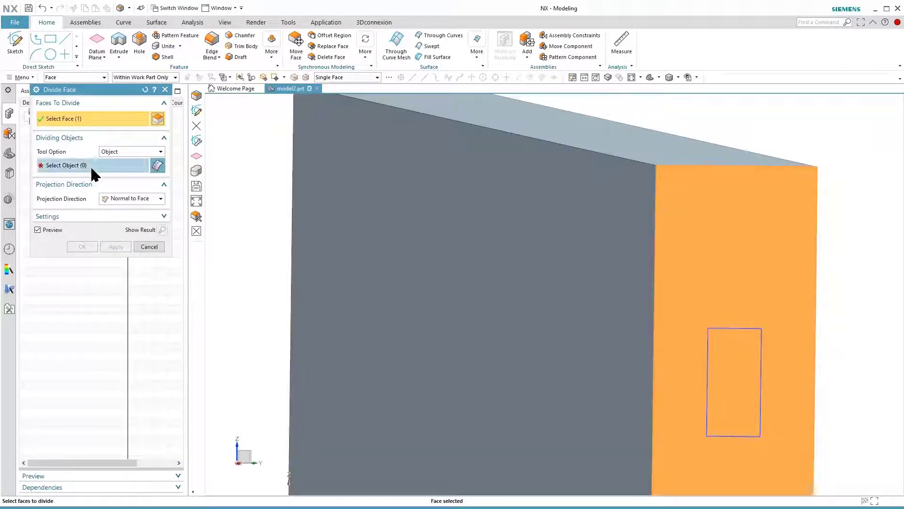
left_click(92, 168)
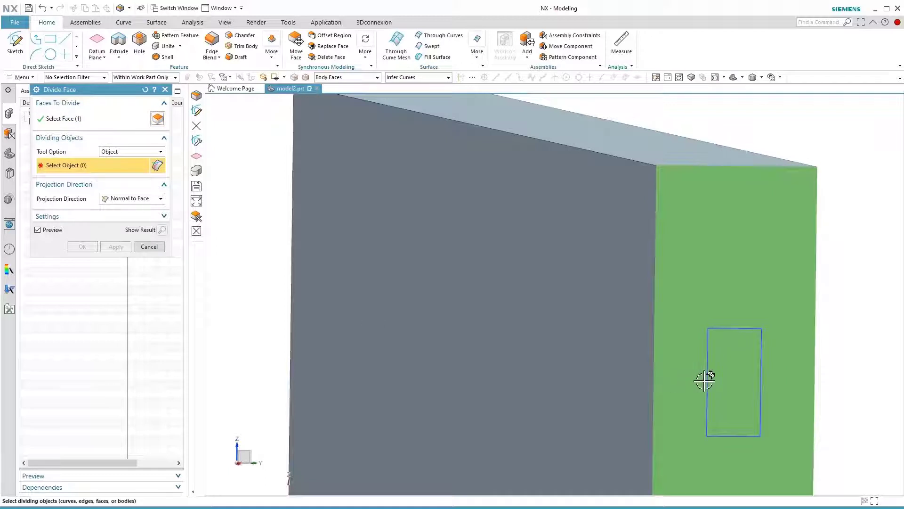
left_click(707, 377)
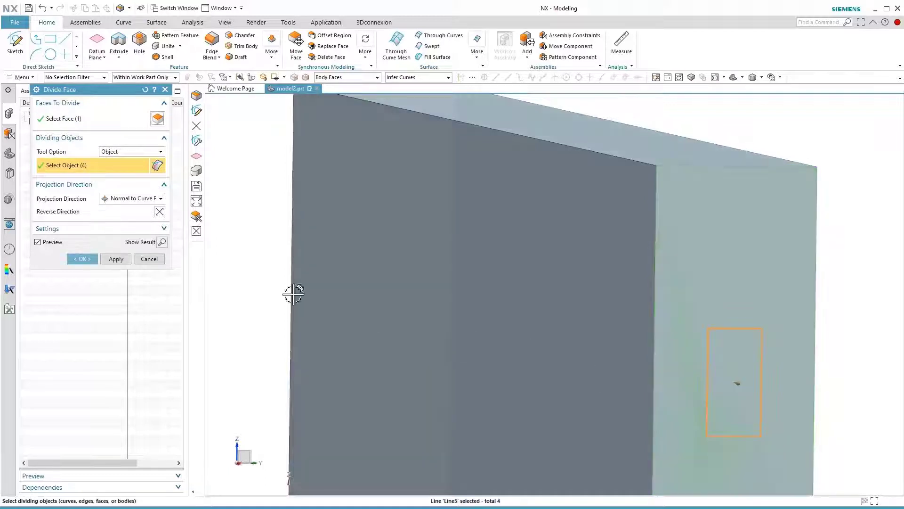
left_click(114, 258)
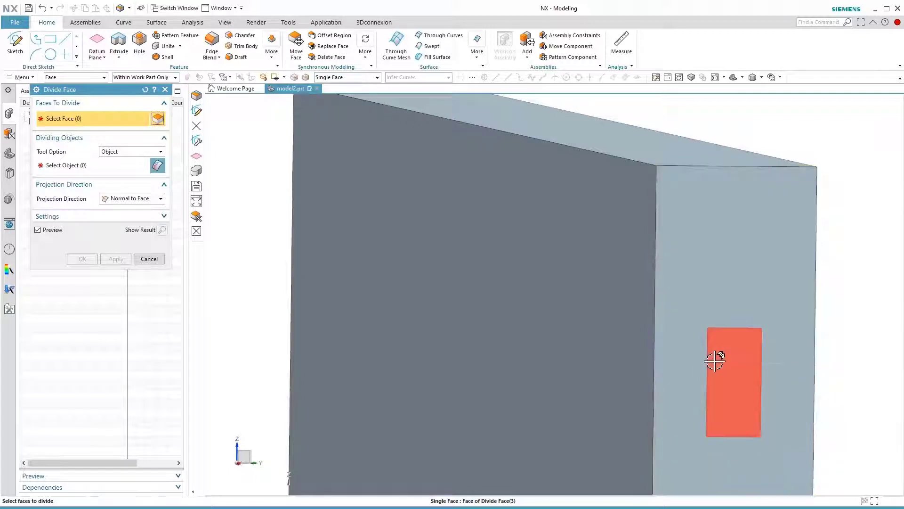
left_click(150, 258)
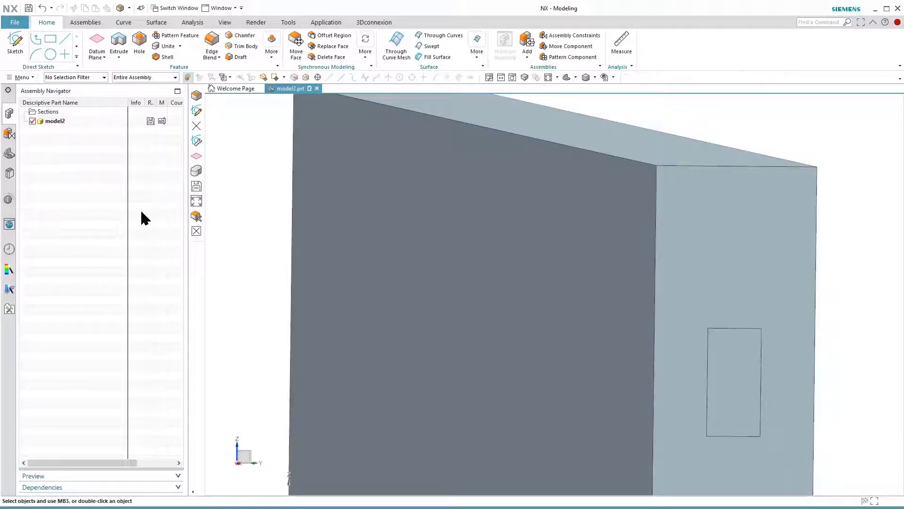
Check the divided rectangular region using the Face selection filter and restore No Selection Filter
left_click(67, 78)
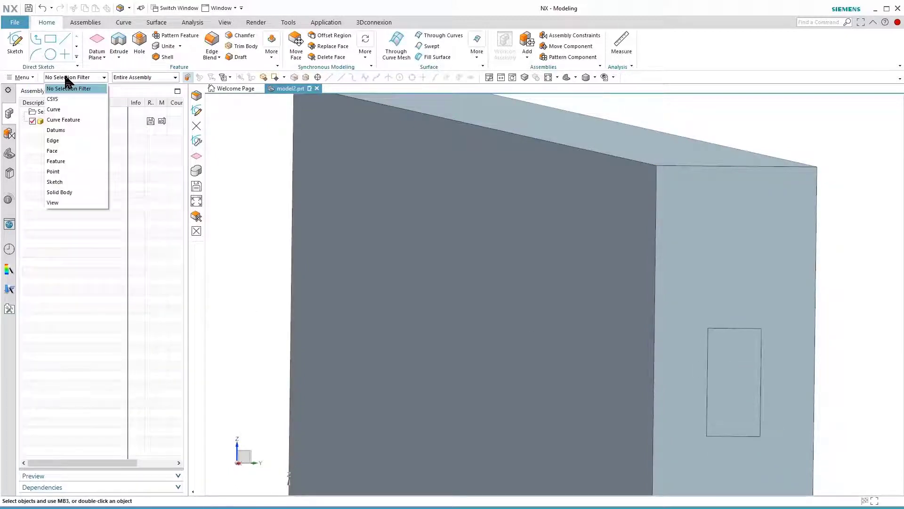
left_click(60, 151)
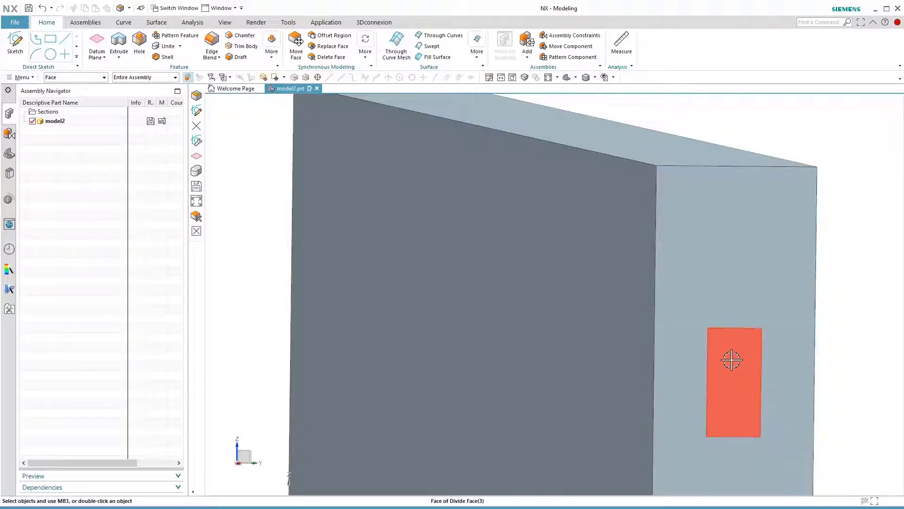
left_click(60, 77)
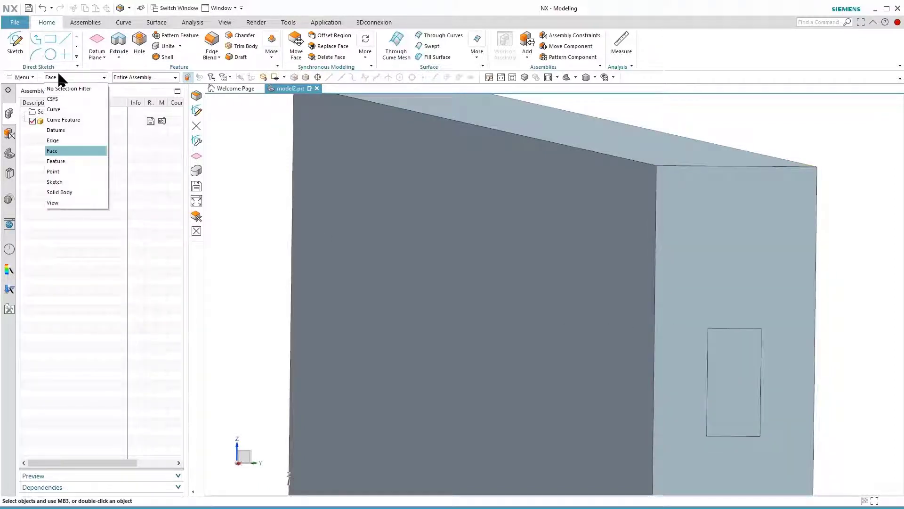
left_click(61, 85)
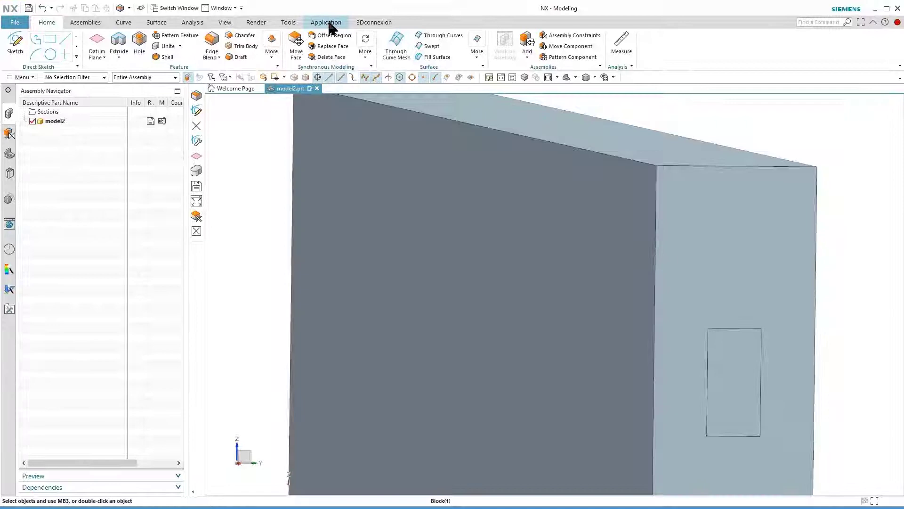
Switch the model2 part back to the Pre/Post application
left_click(335, 26)
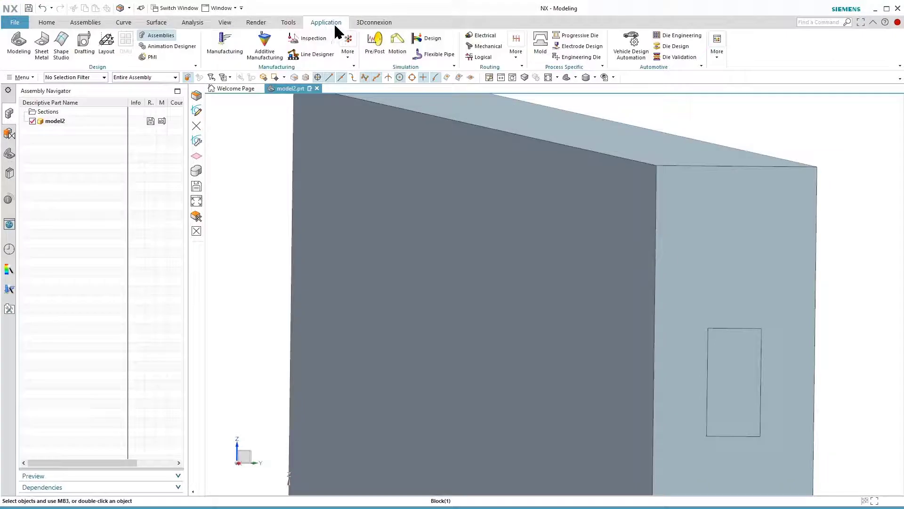
left_click(373, 42)
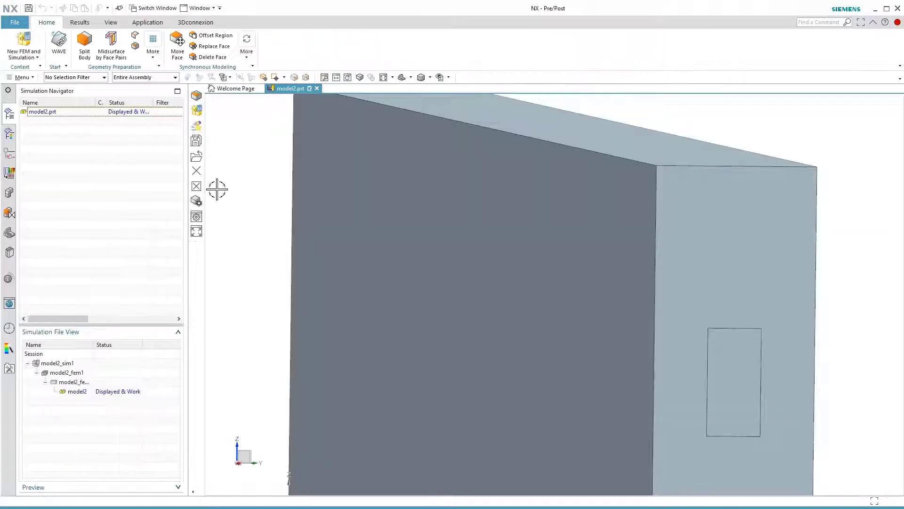
Display model2_fem1 and update the FEM so its mesh follows the divided end face
double_click(73, 375)
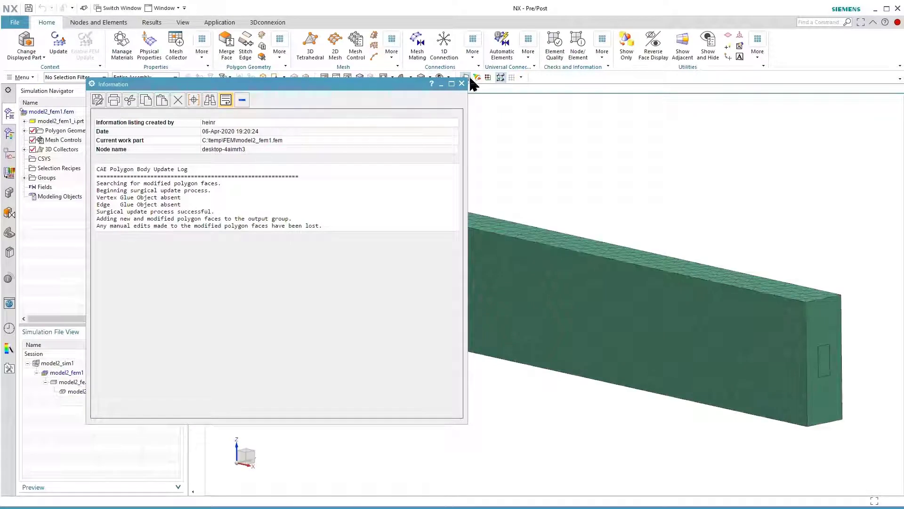
left_click(462, 83)
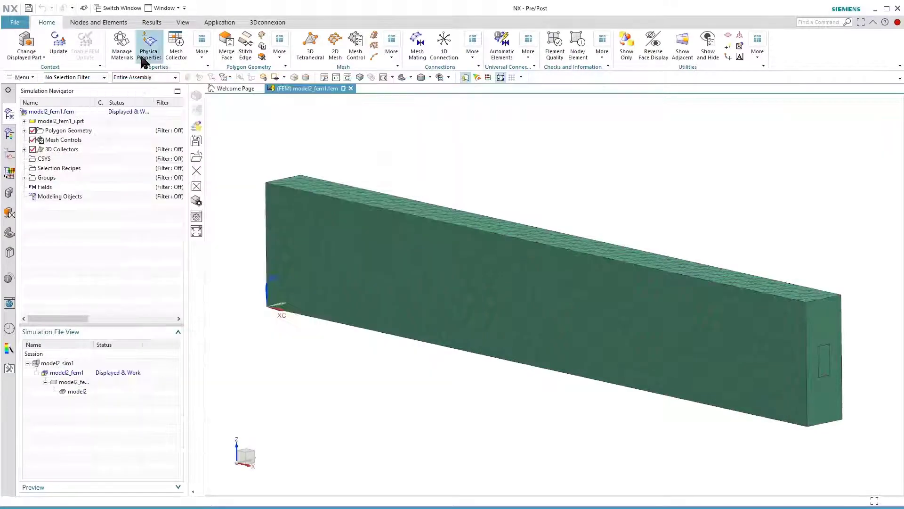
left_click(51, 49)
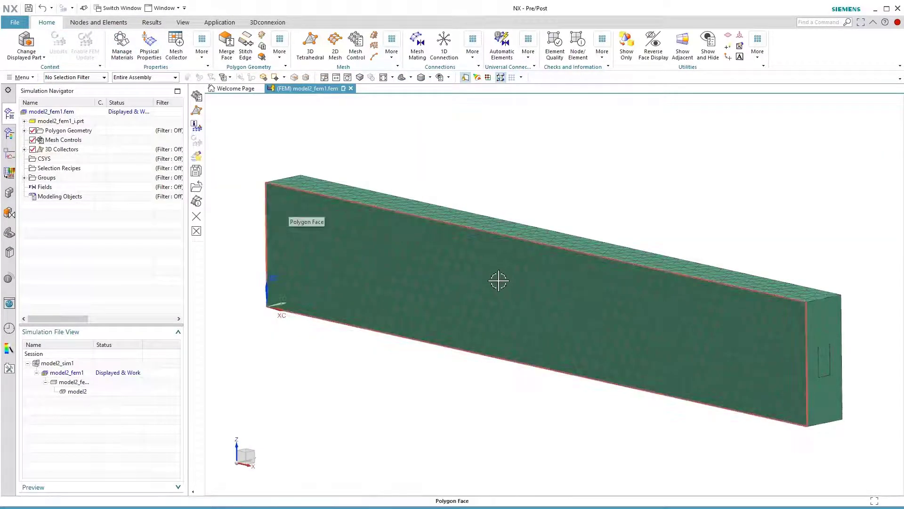
scroll(838, 382, "up", 10)
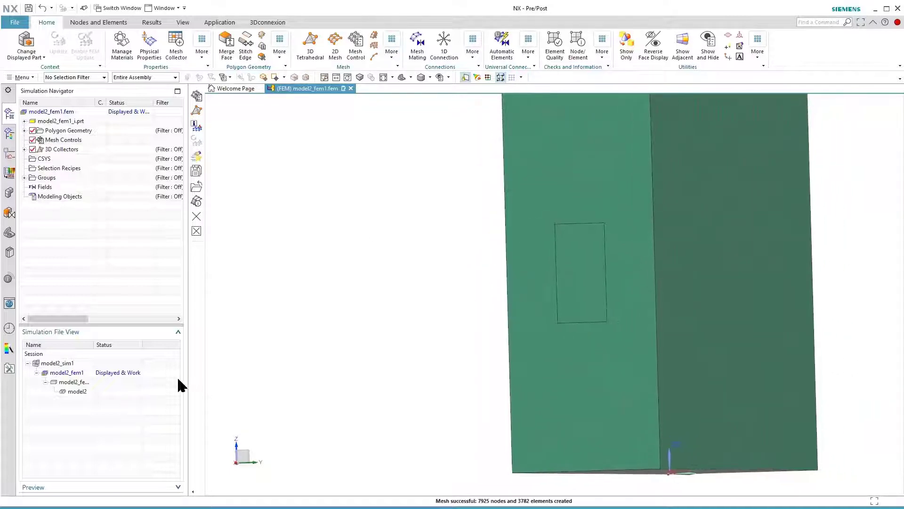
Display model2_sim1 and reassign Force(1) to the rectangular region on the beam's end face
double_click(65, 363)
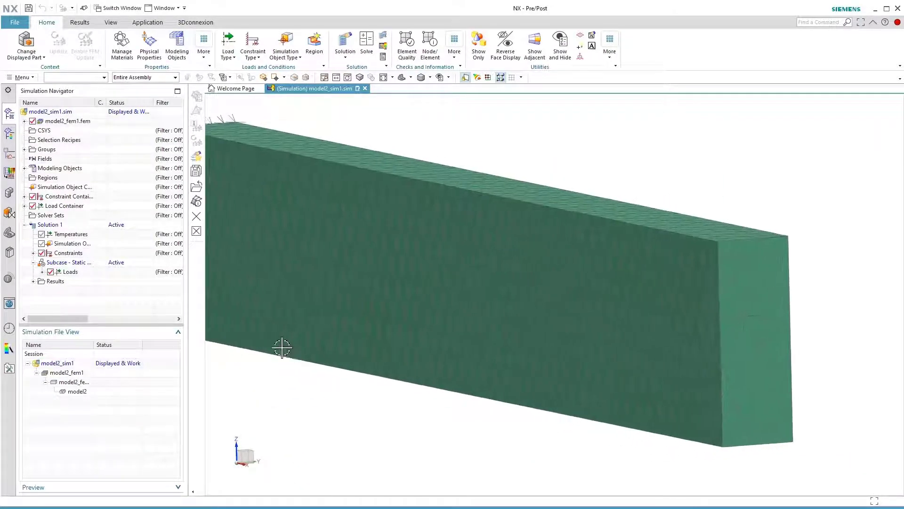
left_click(43, 272)
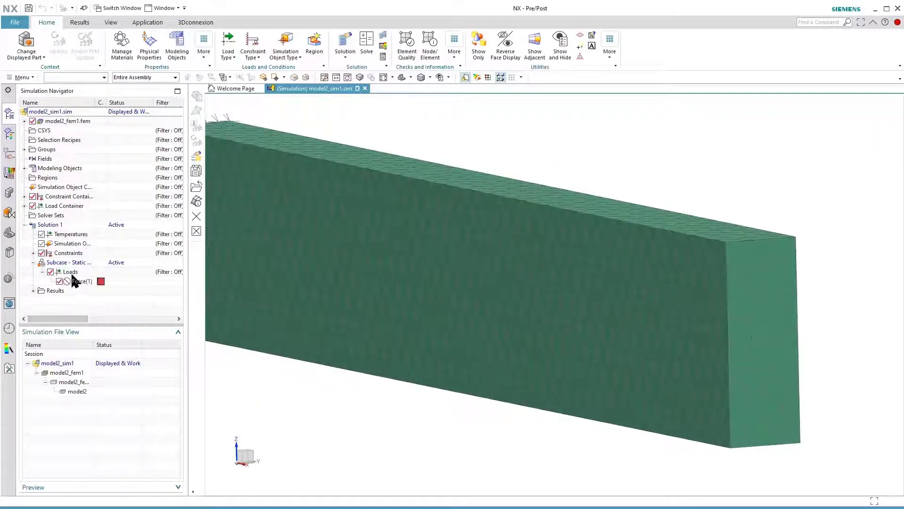
left_click(80, 281)
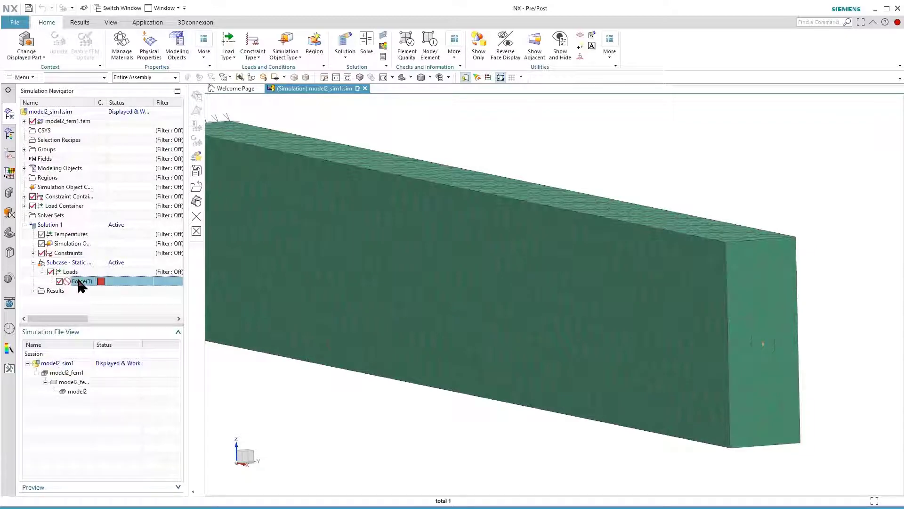
double_click(81, 282)
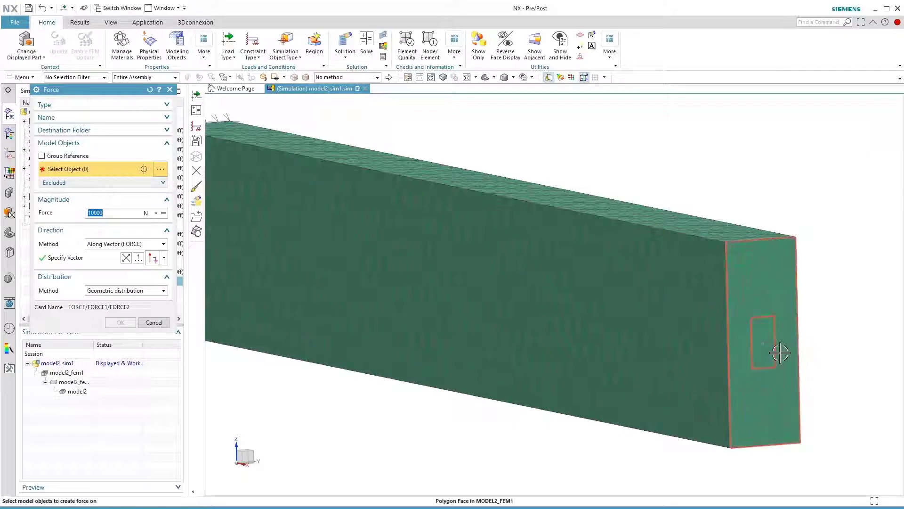
left_click(765, 351)
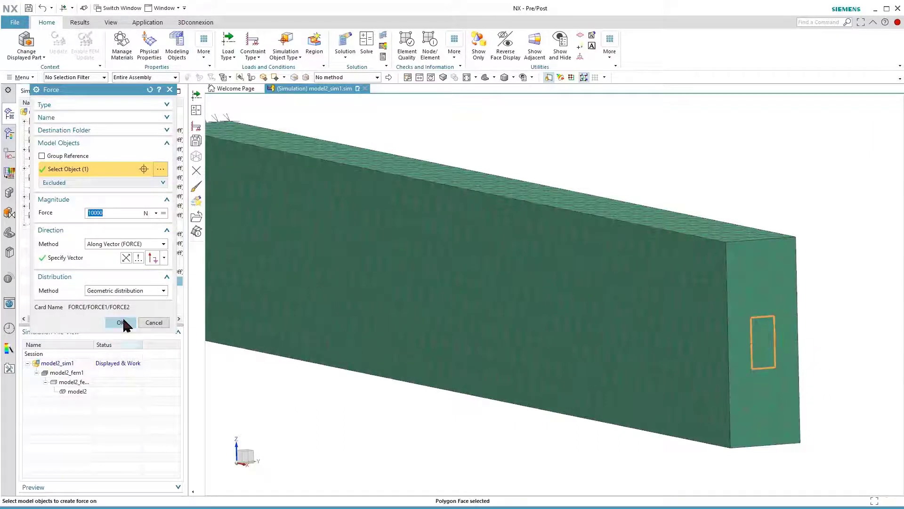
left_click(121, 322)
middle_click_drag(232, 369, 235, 372)
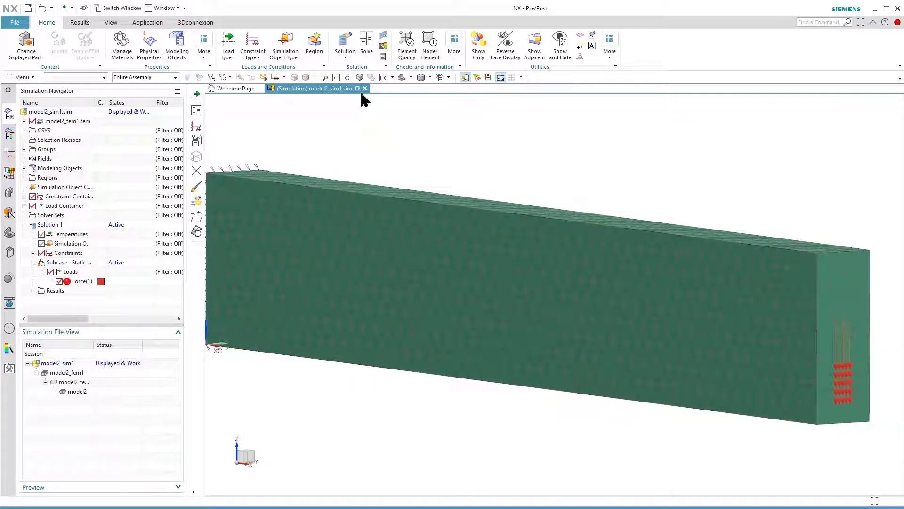
Solve Solution 1 with the model setup check on, decline the message review and close the solver information listing
left_click(366, 44)
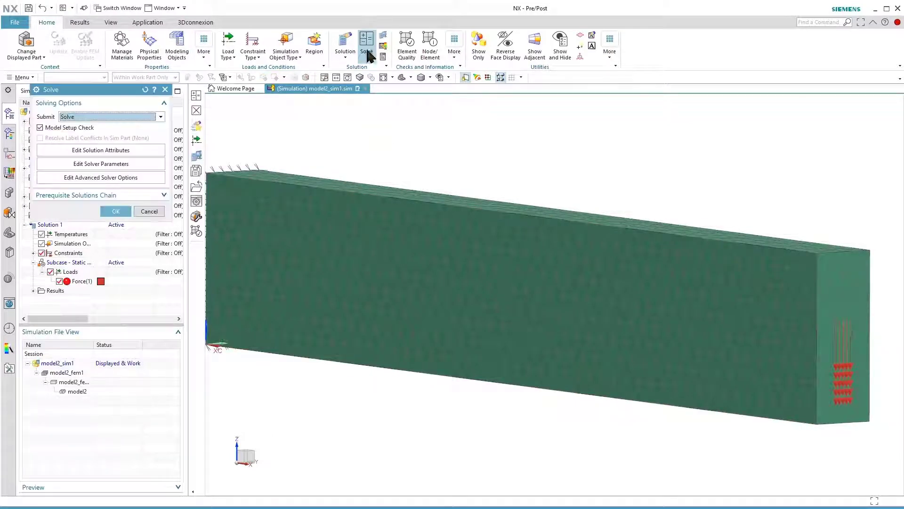
left_click(116, 212)
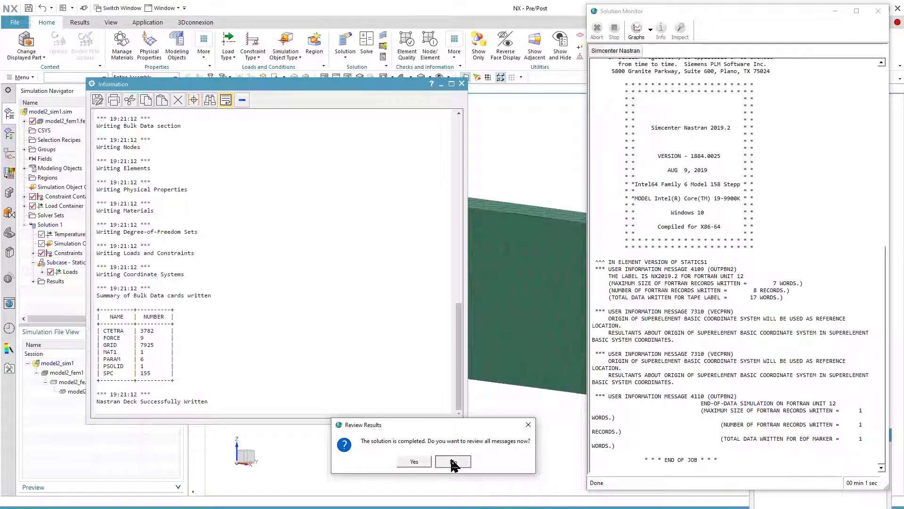
left_click(452, 461)
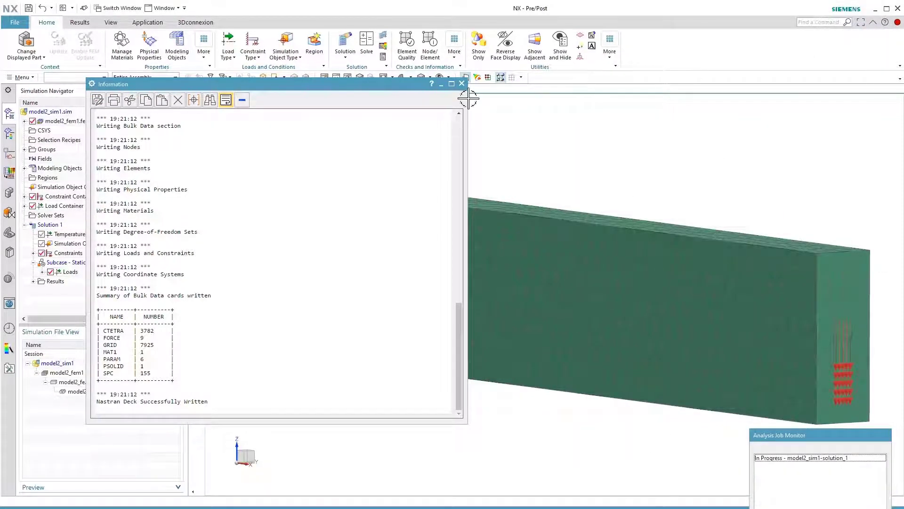
left_click(462, 84)
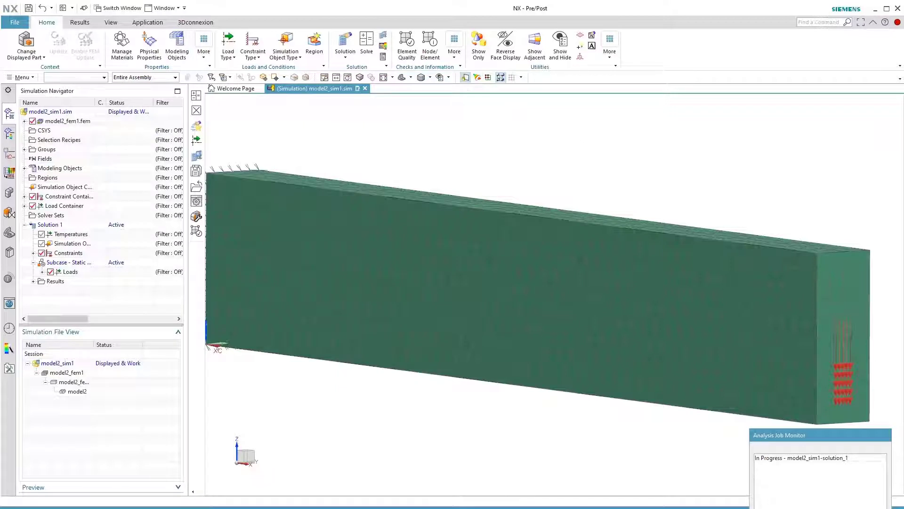
Open the Structural results and plot the nodal displacement followed by the element-nodal stress on the beam
left_click(33, 281)
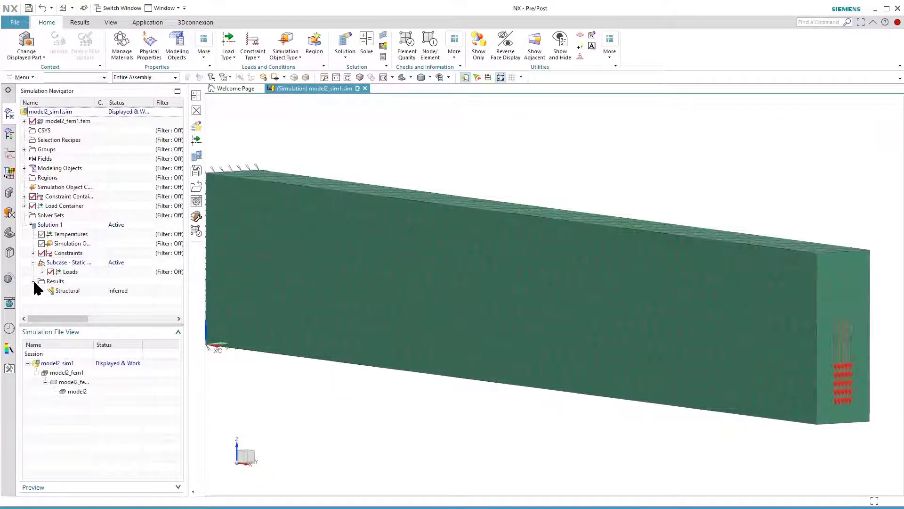
double_click(61, 291)
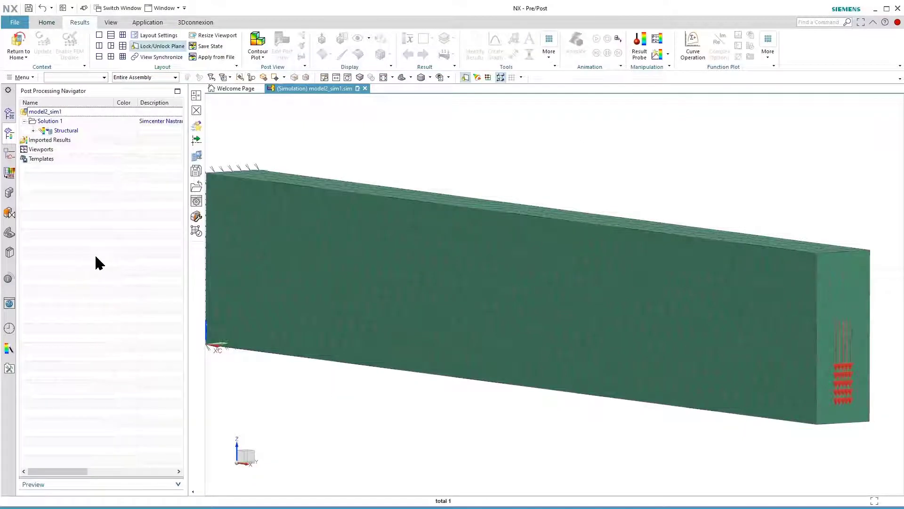
left_click(33, 132)
double_click(73, 140)
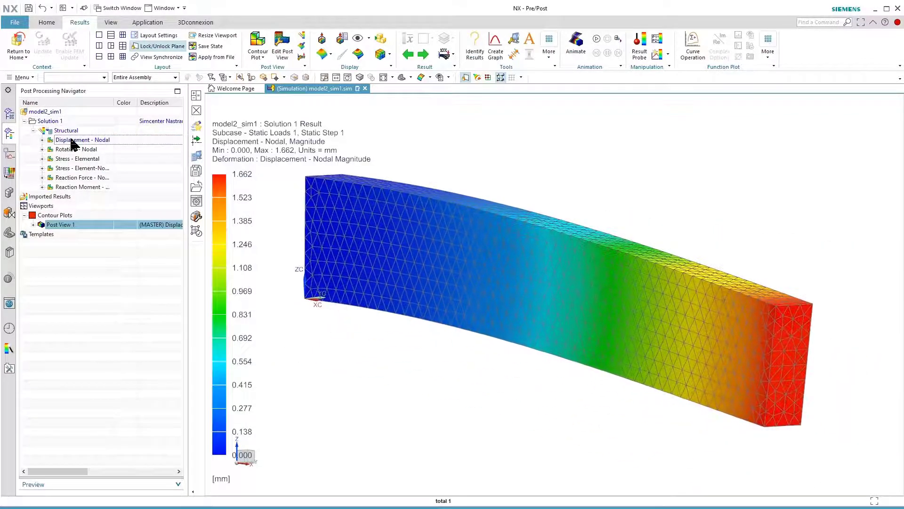
double_click(77, 169)
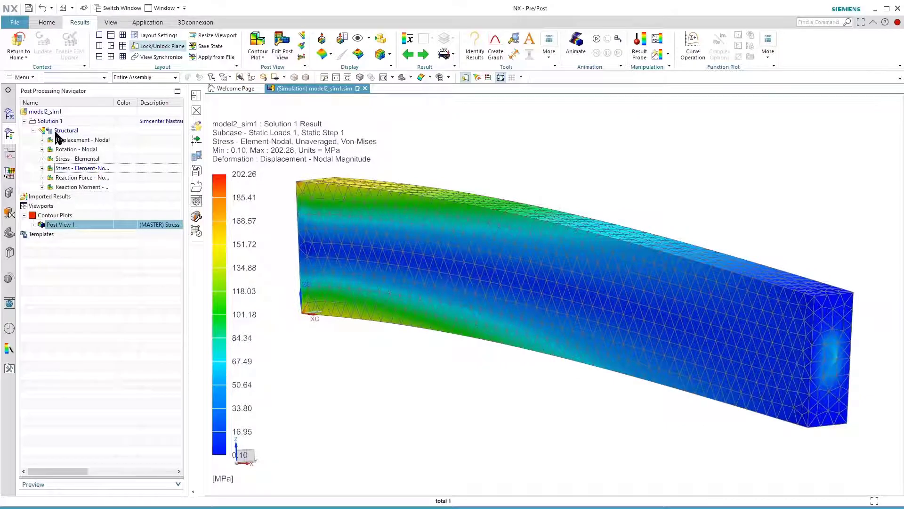
Leave the results, display the idealized part model2_fem1_i and switch it to the Modeling application
left_click(22, 41)
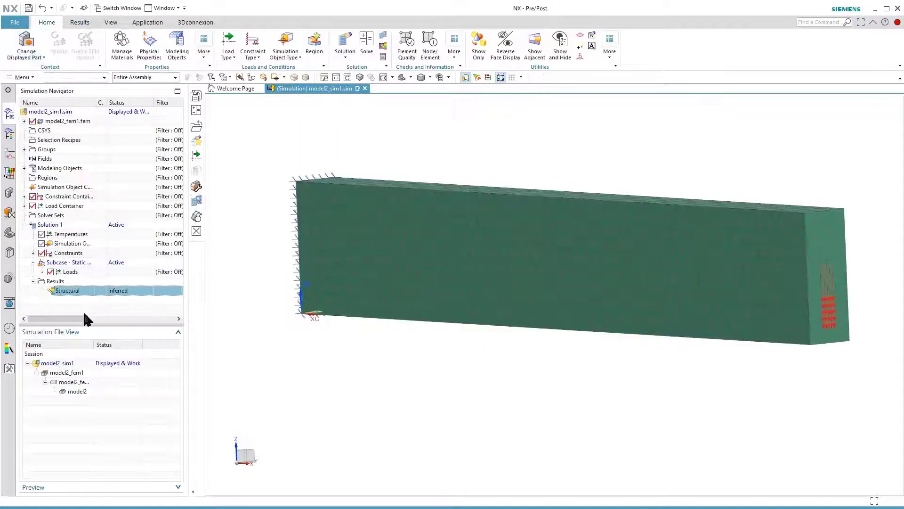
double_click(79, 383)
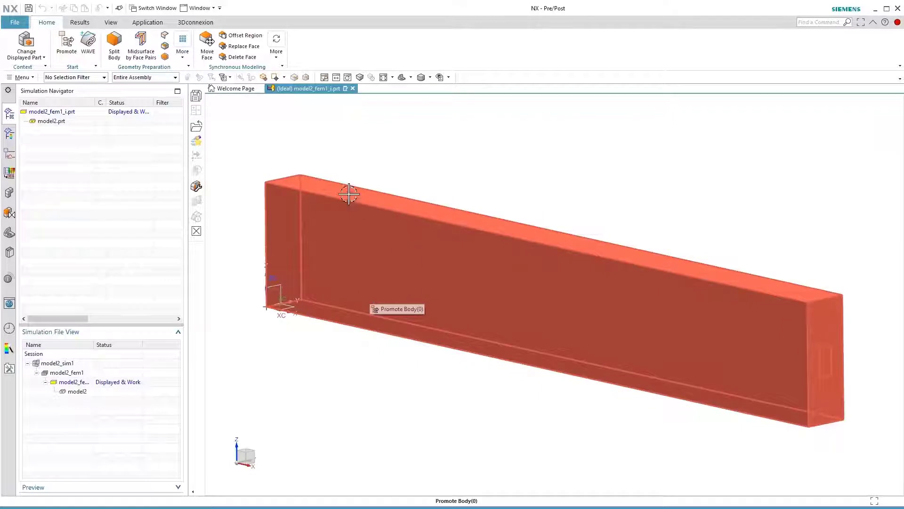
left_click(67, 42)
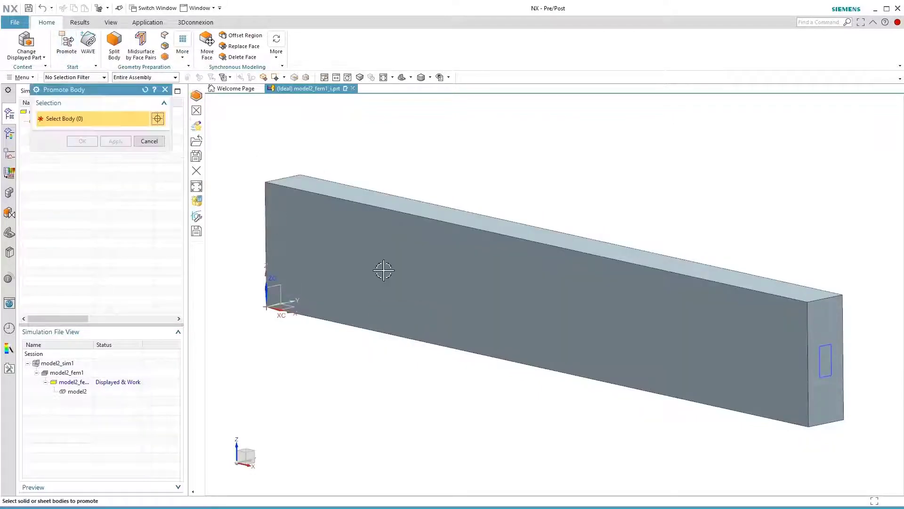
left_click(150, 142)
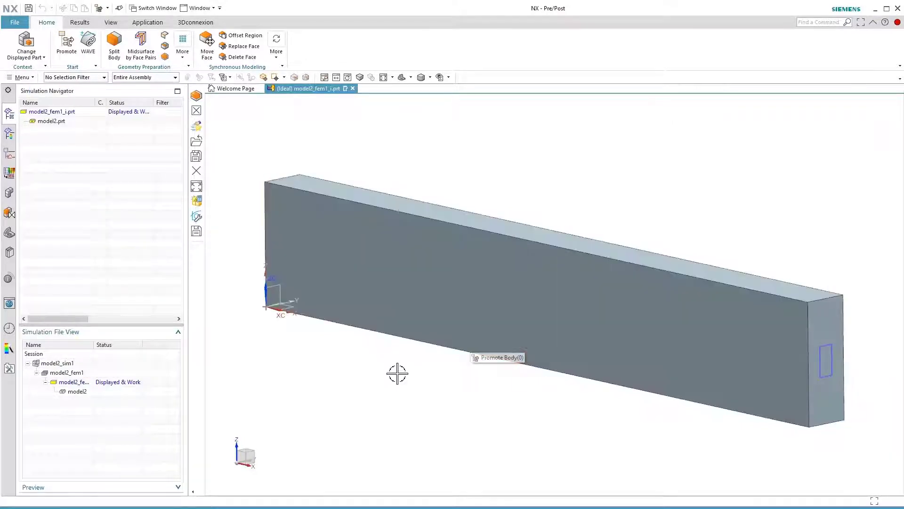
left_click(150, 23)
left_click(19, 45)
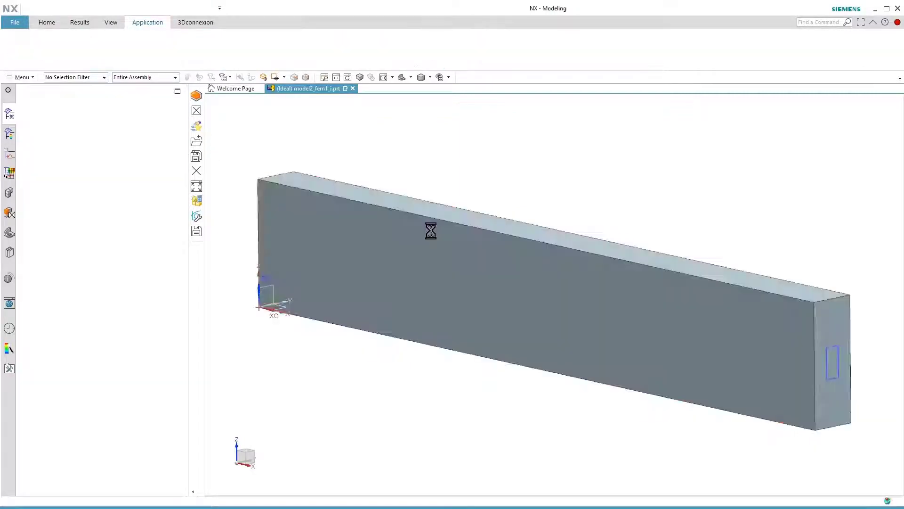
Sketch a circle about 12 mm in diameter on the beam's top face near the divided end and finish the sketch
scroll(529, 196, "up", 5)
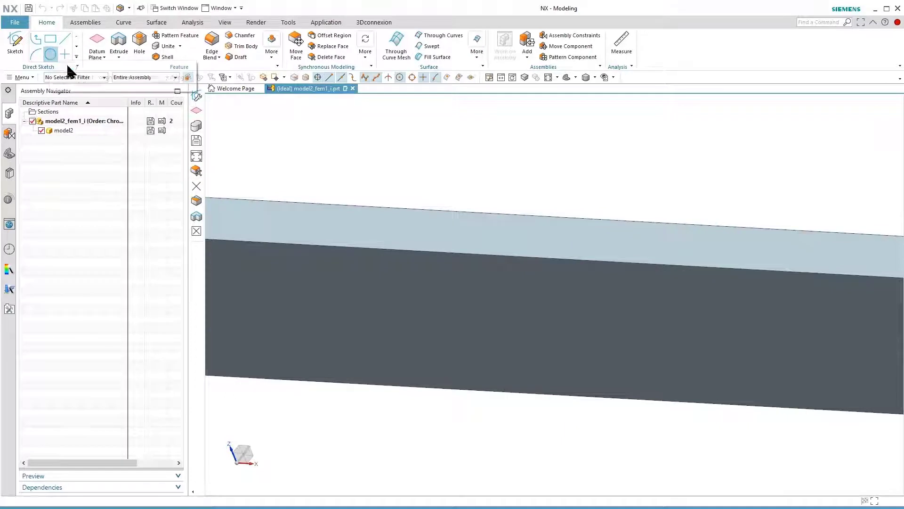
left_click(51, 54)
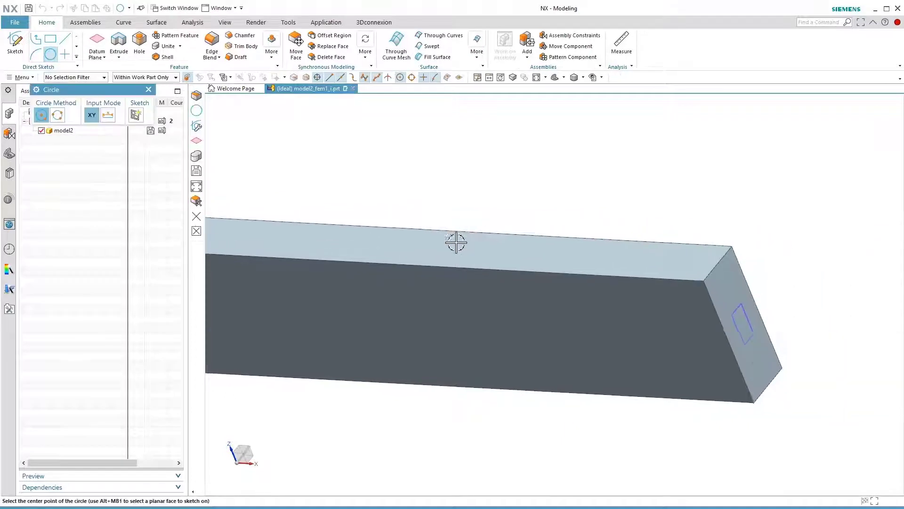
left_click(574, 239)
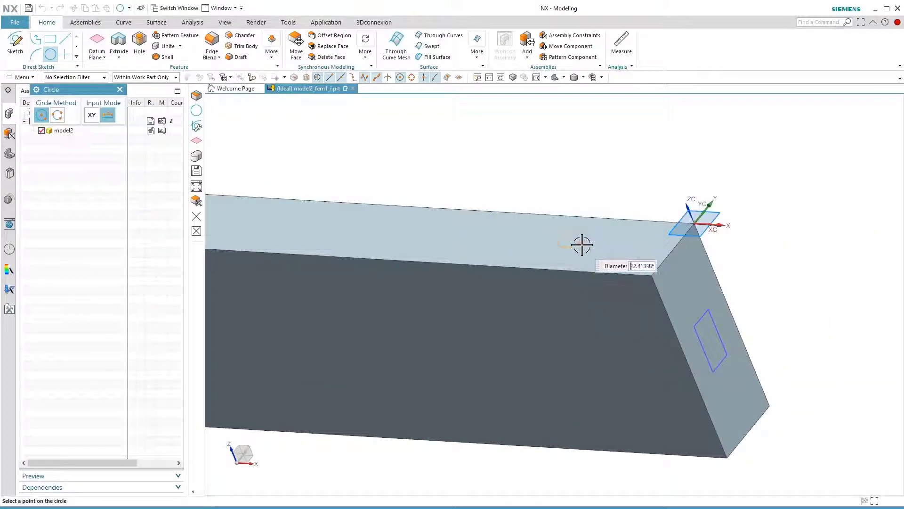
left_click(582, 245)
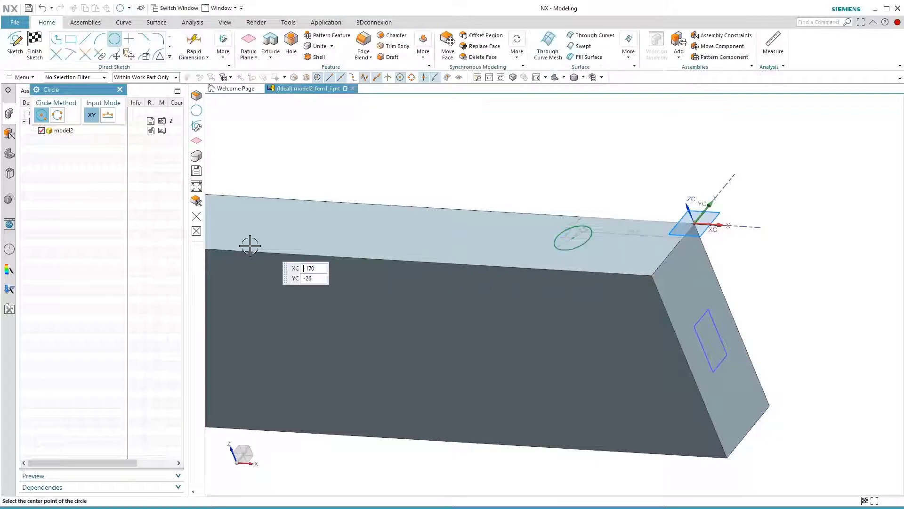
left_click(44, 44)
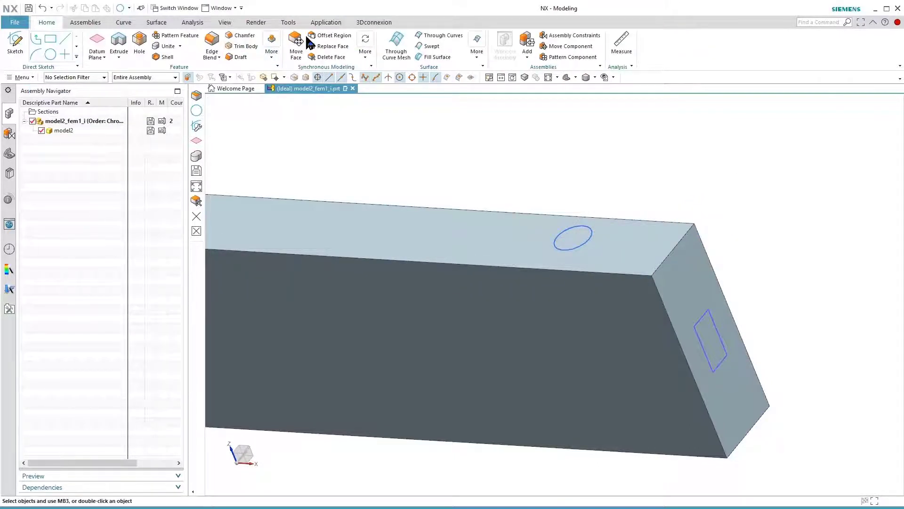
Switch the idealized part back to Pre/Post, widen the simulation file list's name column and select model2_fem1_i
left_click(330, 23)
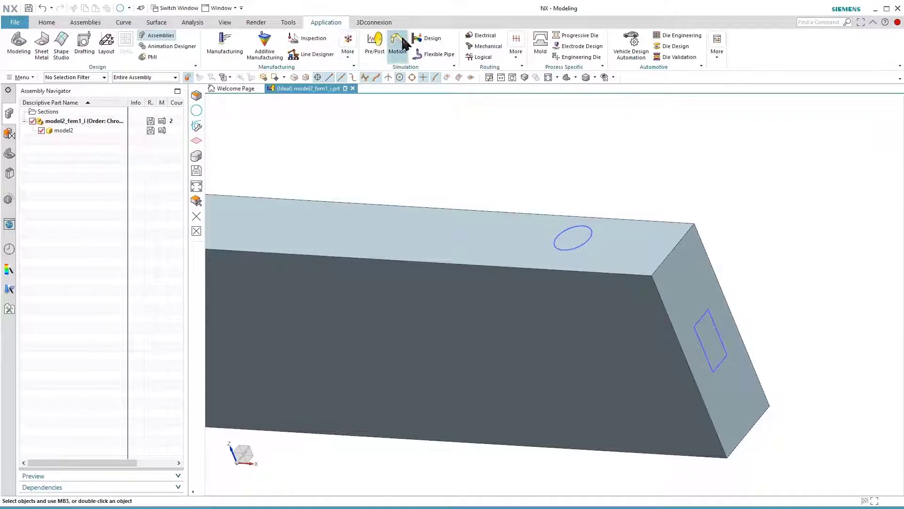
left_click(380, 45)
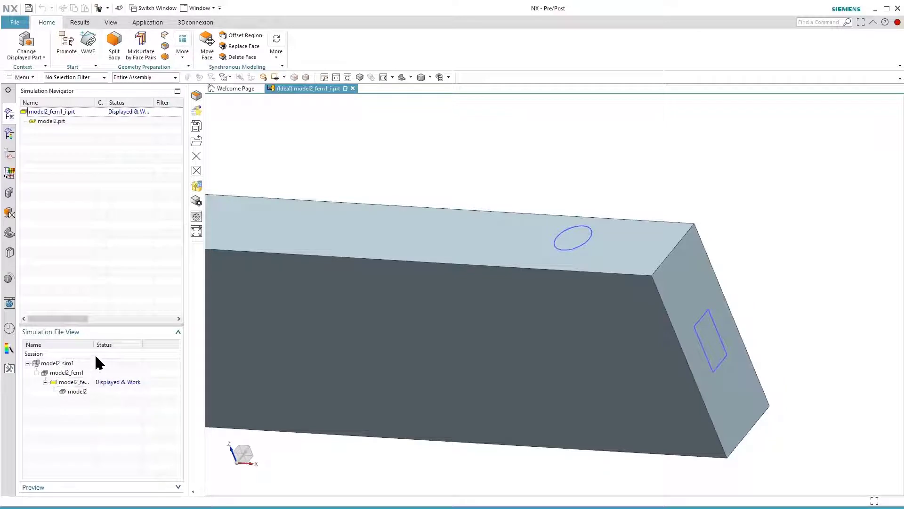
left_click_drag(94, 345, 115, 345)
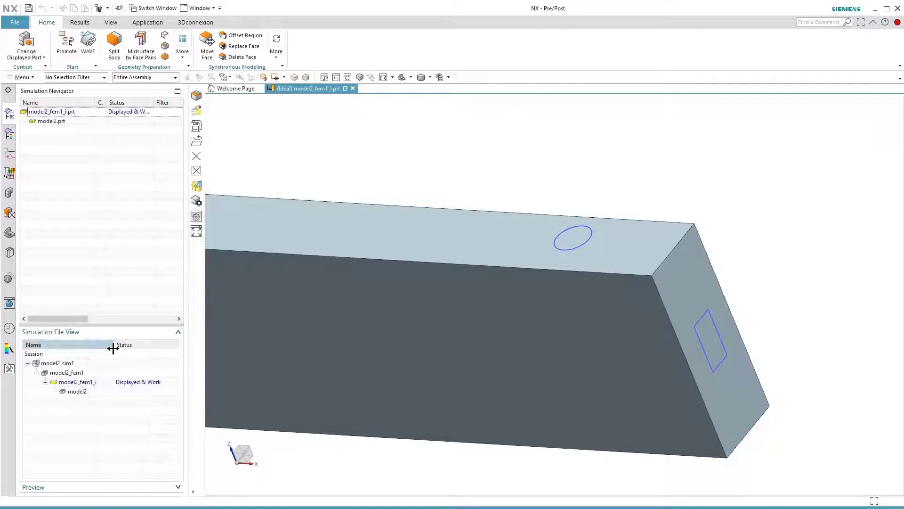
left_click(88, 388)
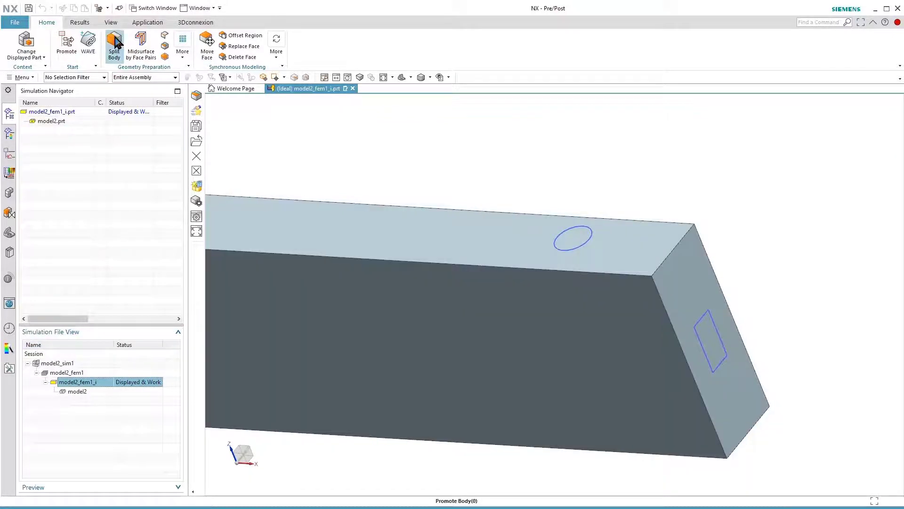
Divide the beam's top face with the sketched circle using Divide Face, and set the selection filter to Face to check the circular region
left_click(166, 47)
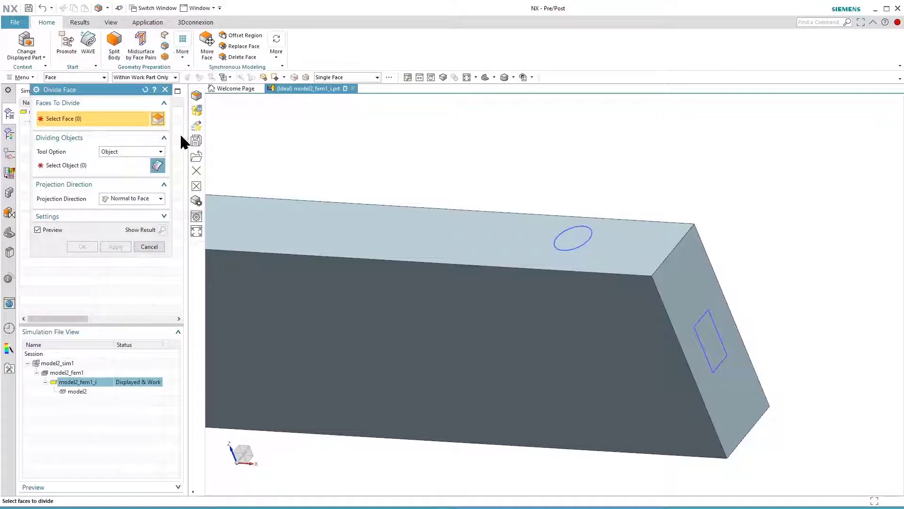
left_click(430, 234)
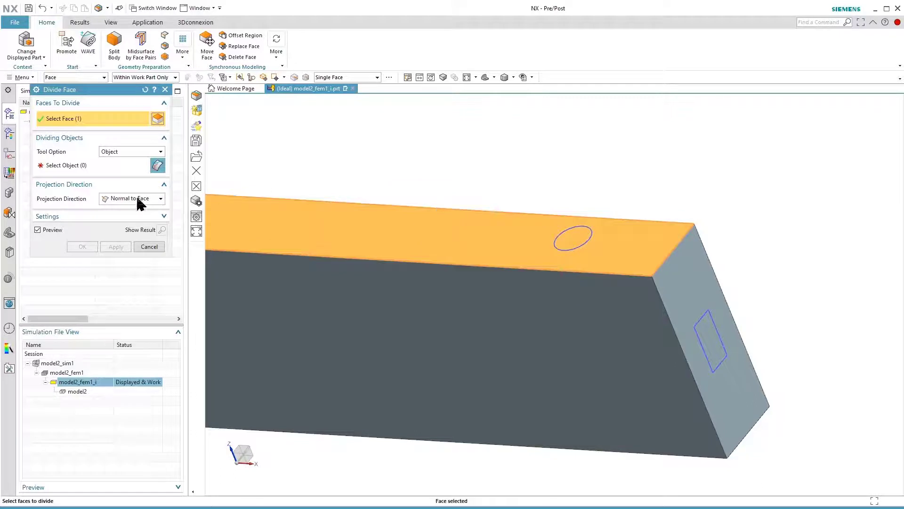
left_click(88, 166)
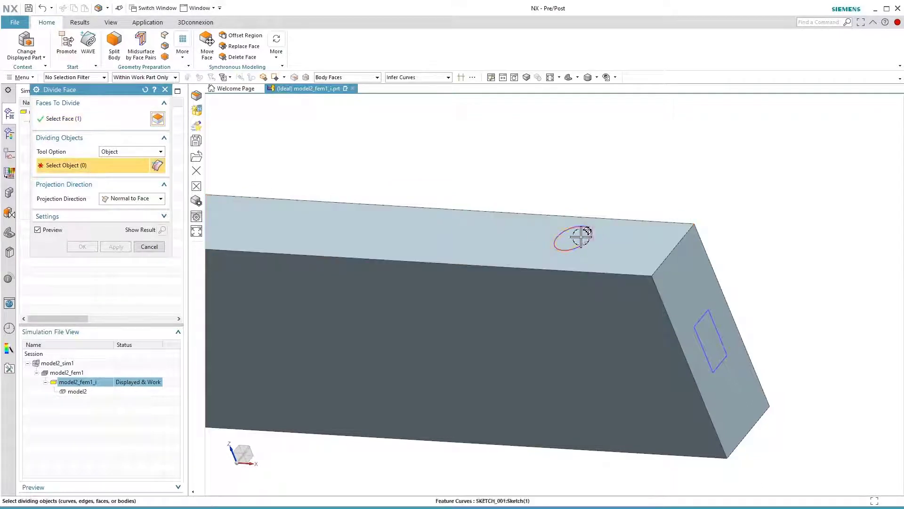
left_click(565, 231)
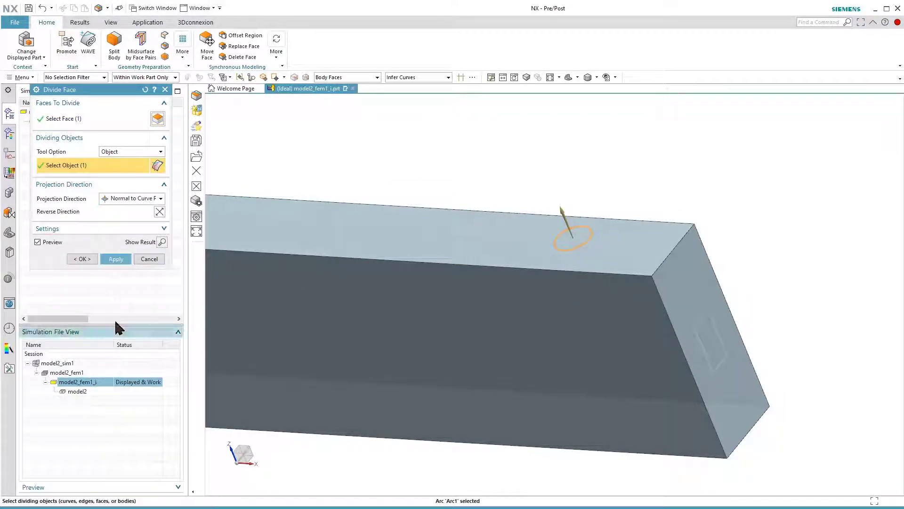
left_click(75, 260)
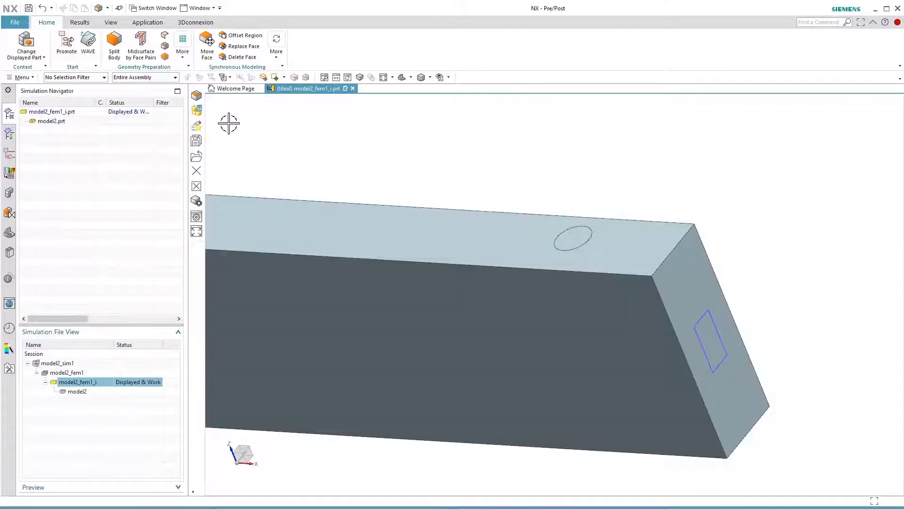
left_click(65, 78)
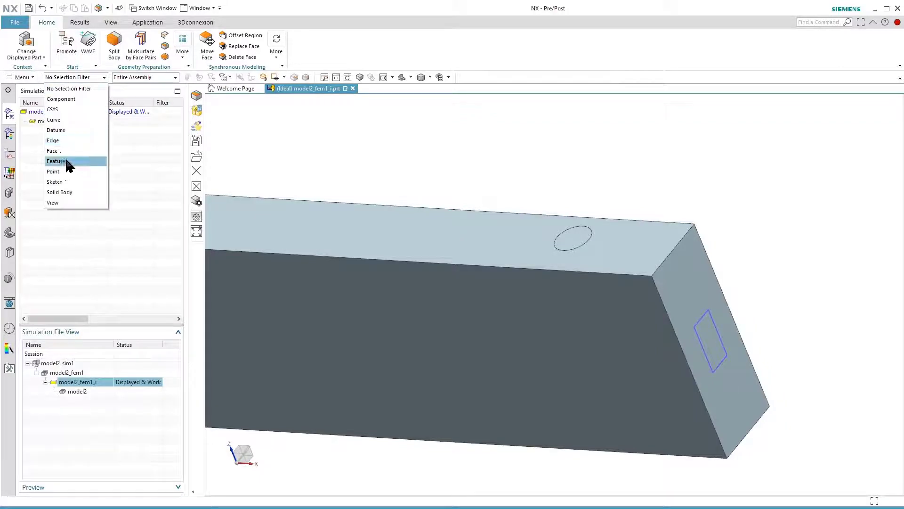
left_click(64, 152)
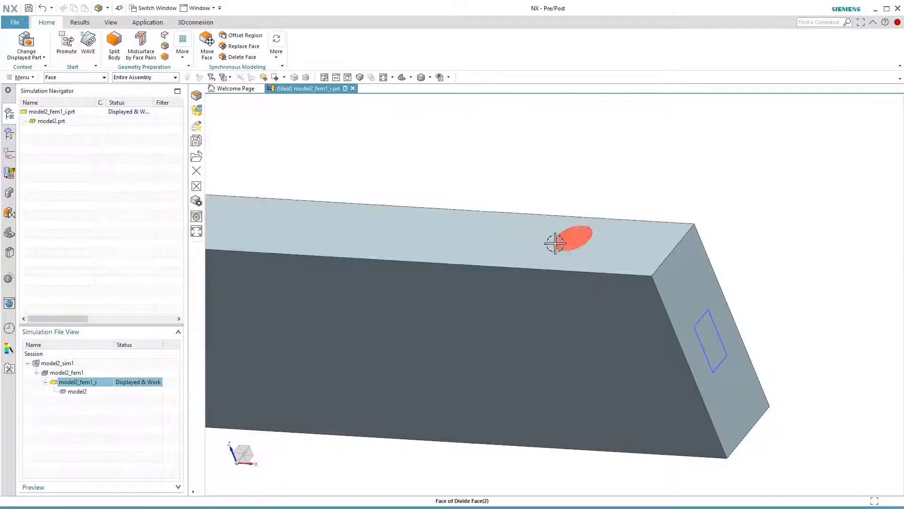
Display model2_fem1, close the polygon body update log and update the mesh to the divided top face
double_click(108, 373)
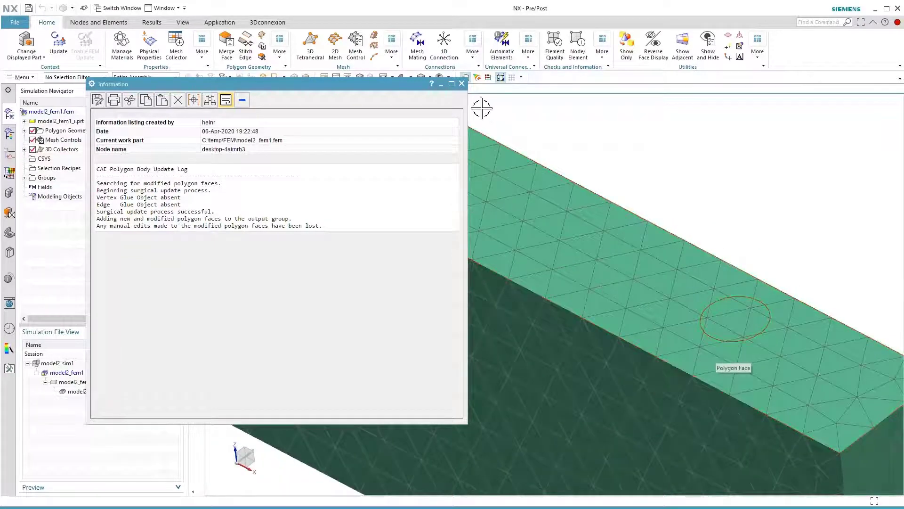
left_click(461, 83)
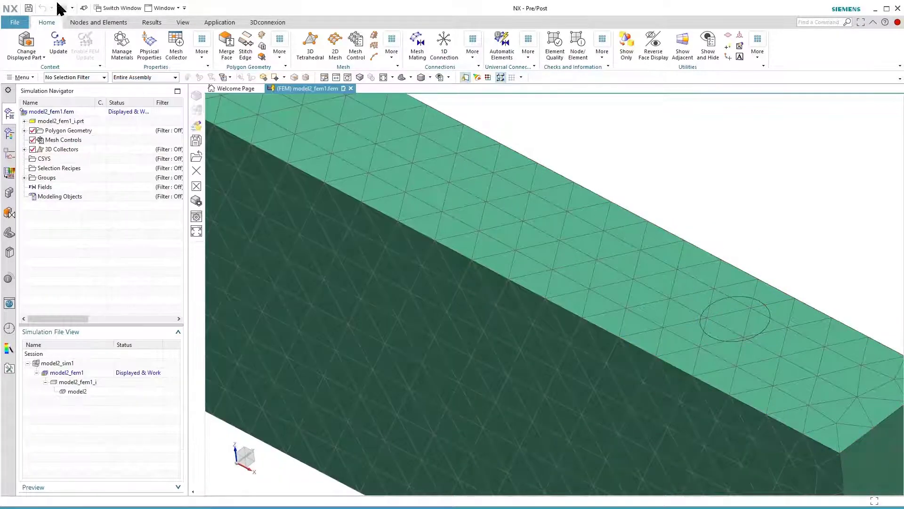
left_click(59, 43)
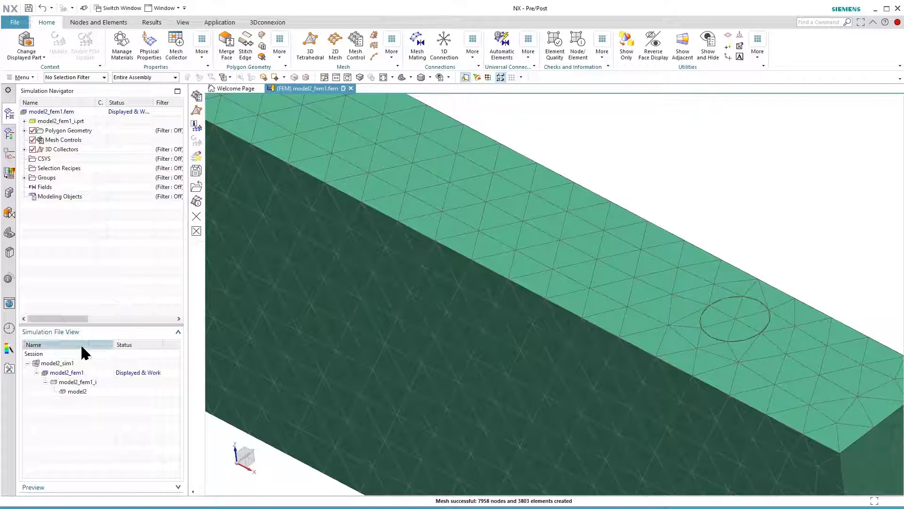
Display model2_sim1 and apply a 5000 N force along -ZC to the circular region on the beam's top face
double_click(82, 362)
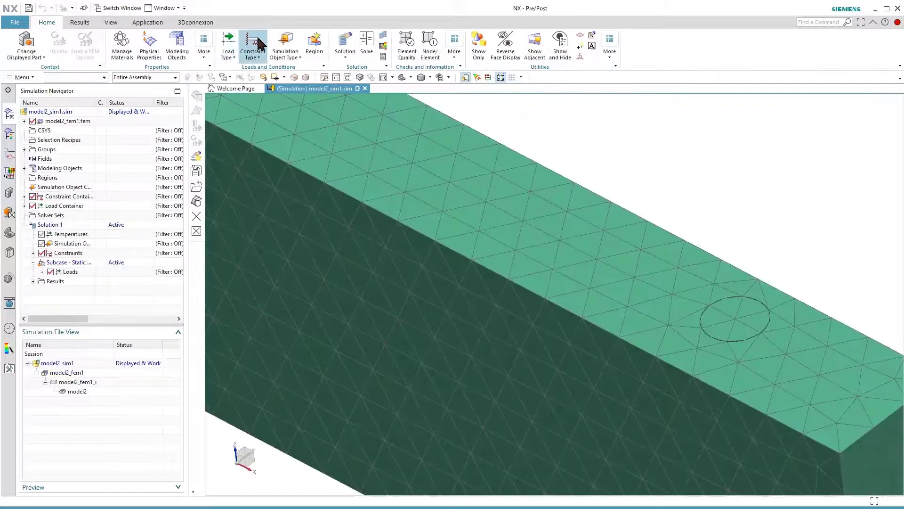
left_click(229, 44)
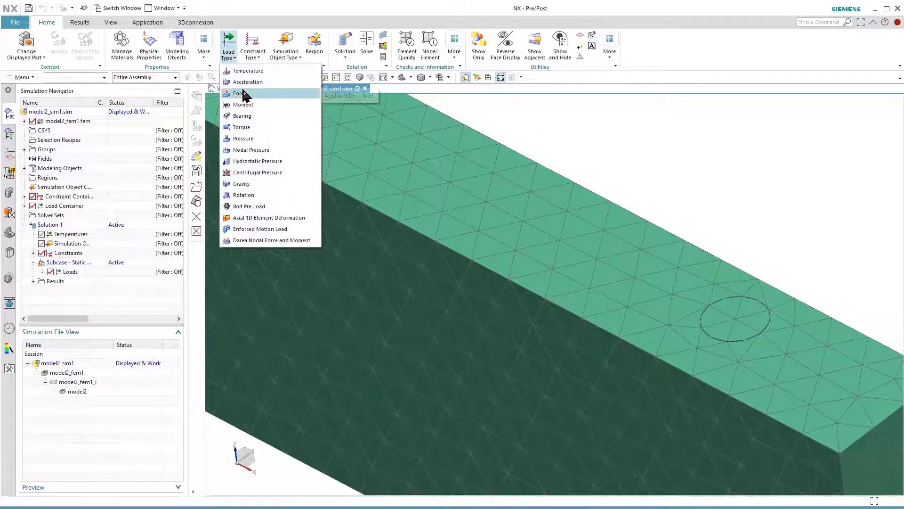
left_click(239, 94)
left_click(720, 325)
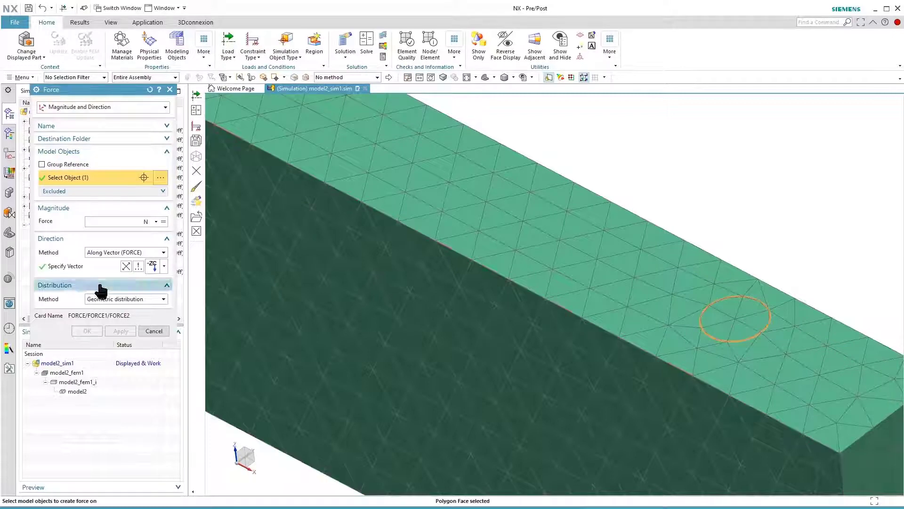
left_click(92, 223)
type("5000")
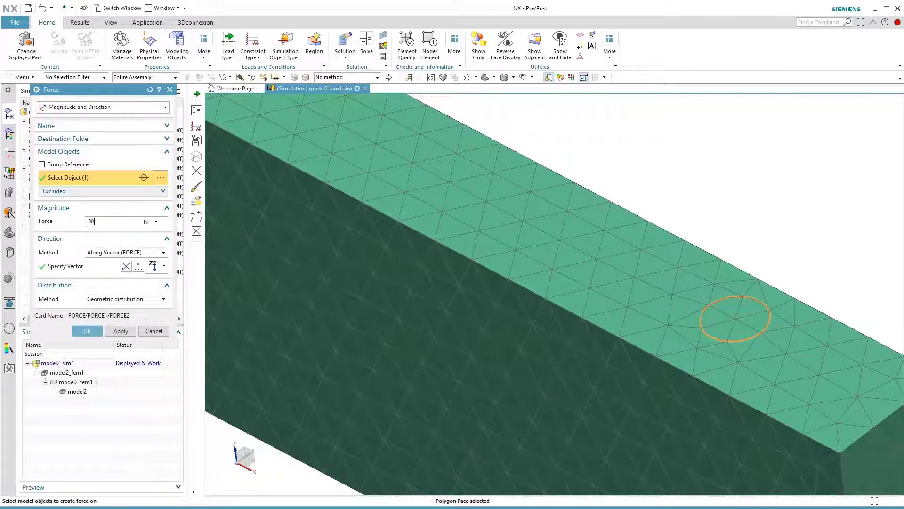
left_click(163, 265)
left_click(153, 436)
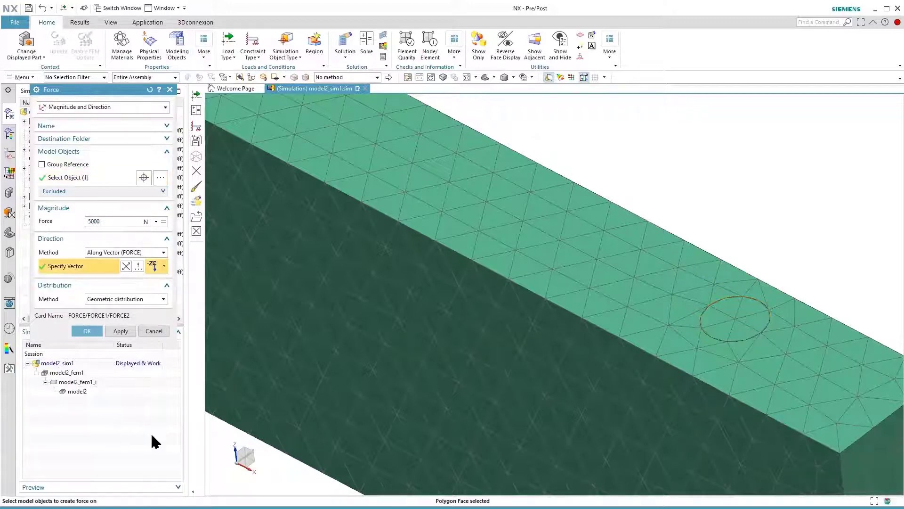
left_click(86, 332)
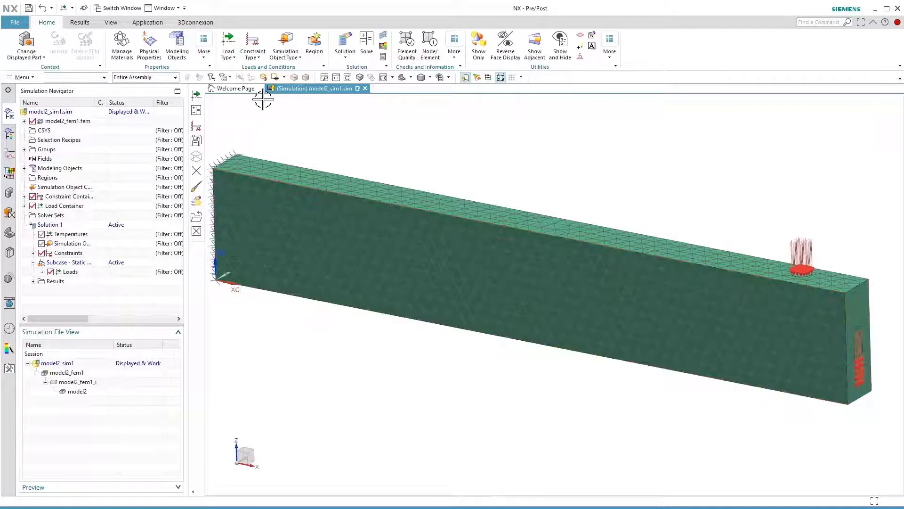
left_click(253, 50)
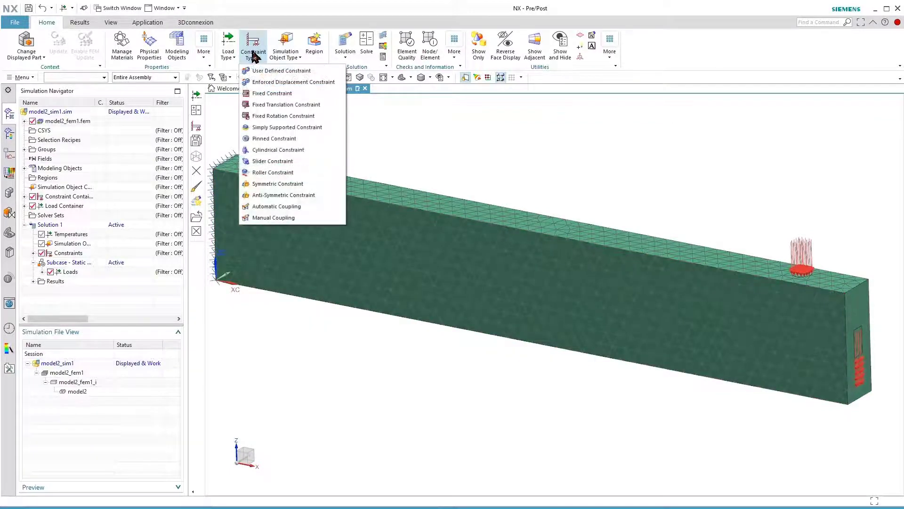
left_click(258, 93)
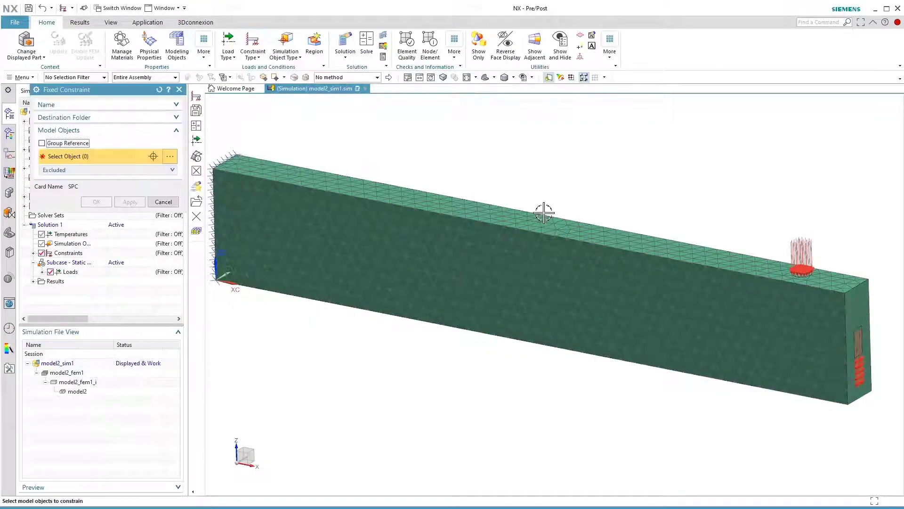
scroll(746, 286, "up", 8)
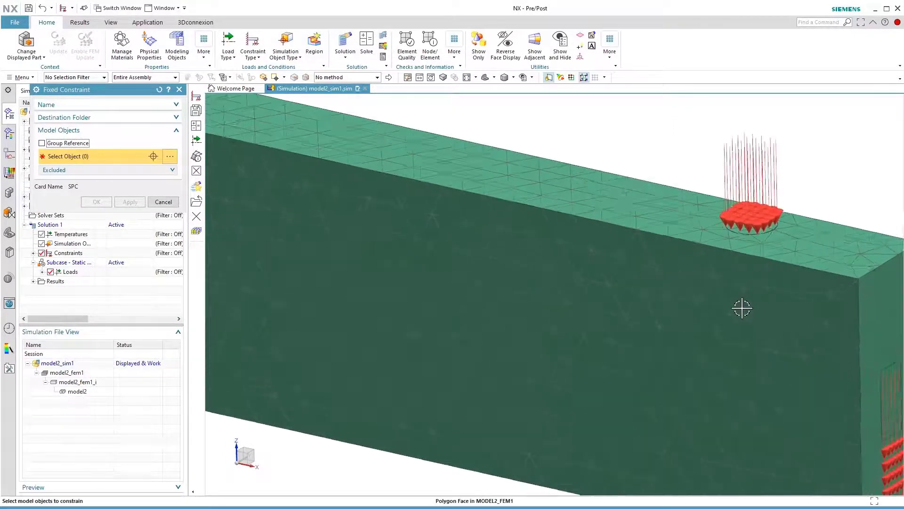
scroll(729, 271, "up", 1)
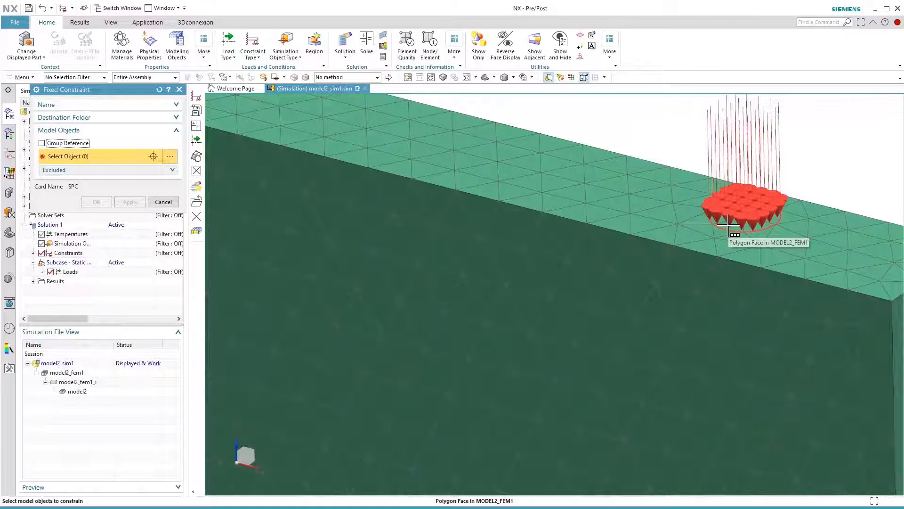
middle_click_drag(728, 225, 346, 96)
left_click(231, 56)
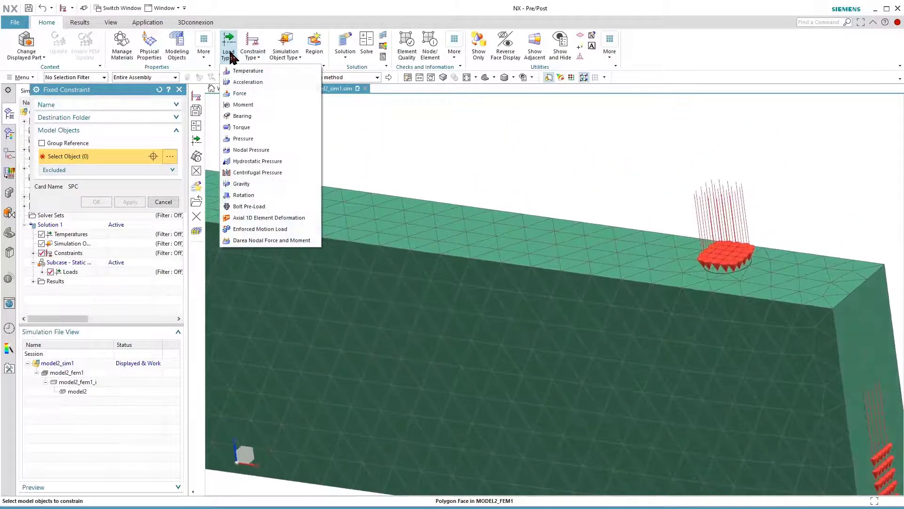
left_click(245, 56)
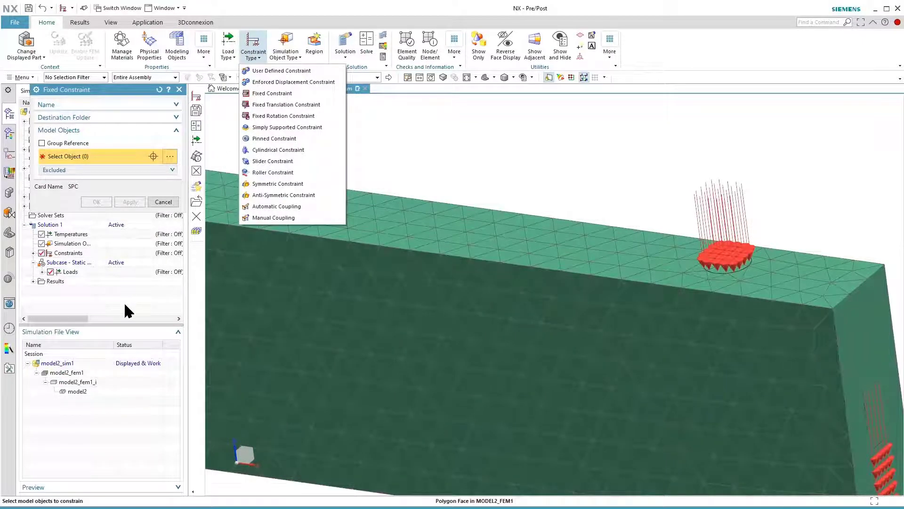
left_click(376, 145)
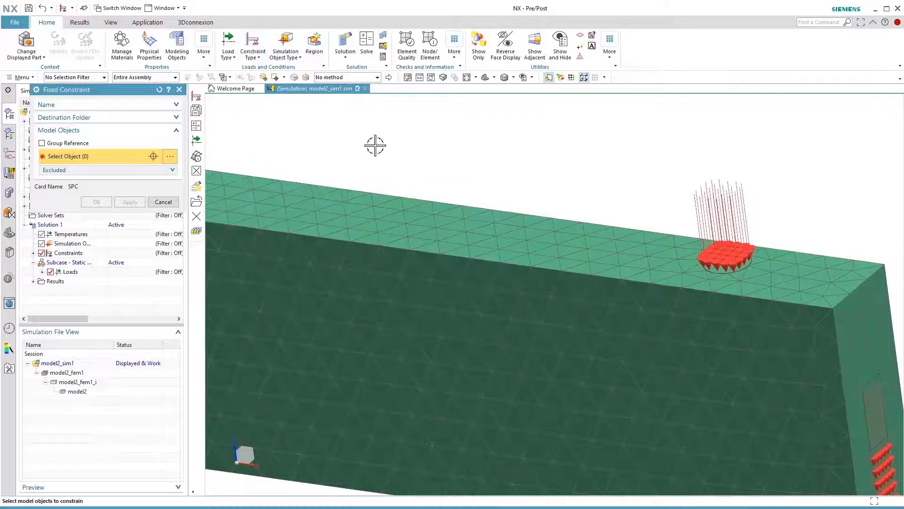
left_click(161, 203)
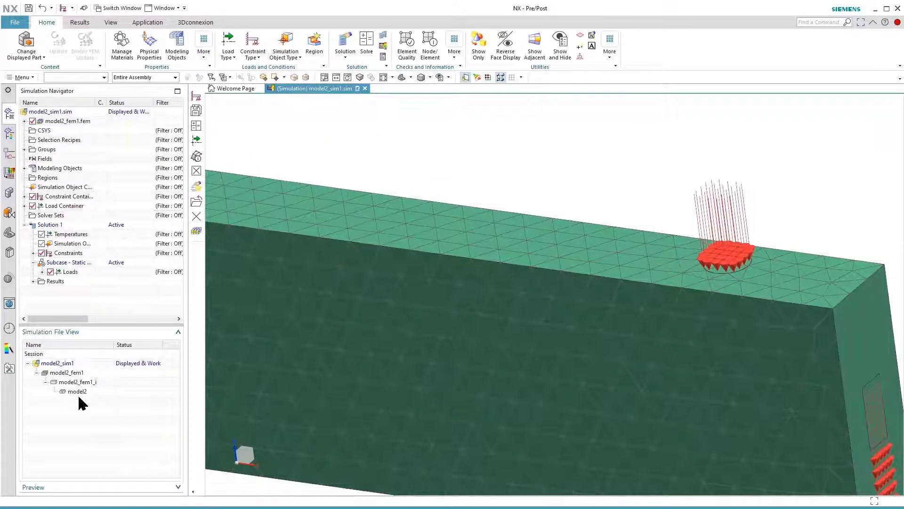
Display the idealized part model2_fem1_i again
double_click(78, 381)
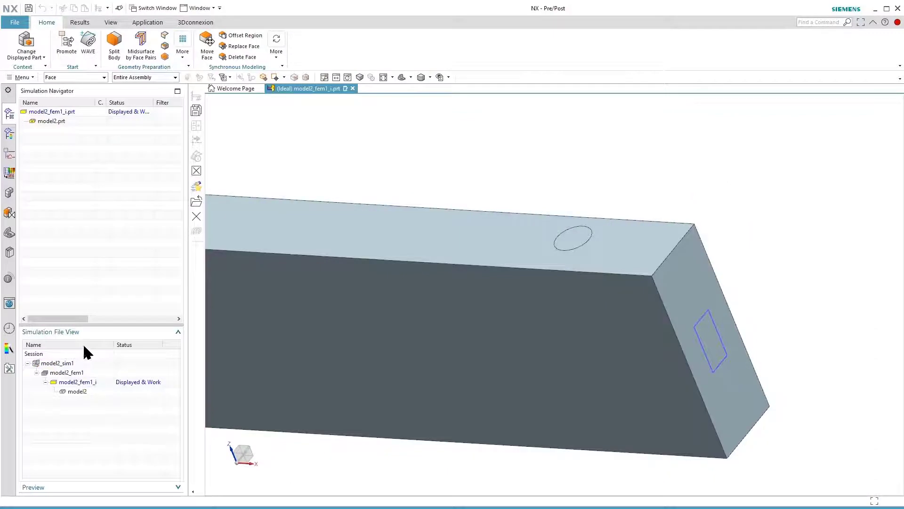